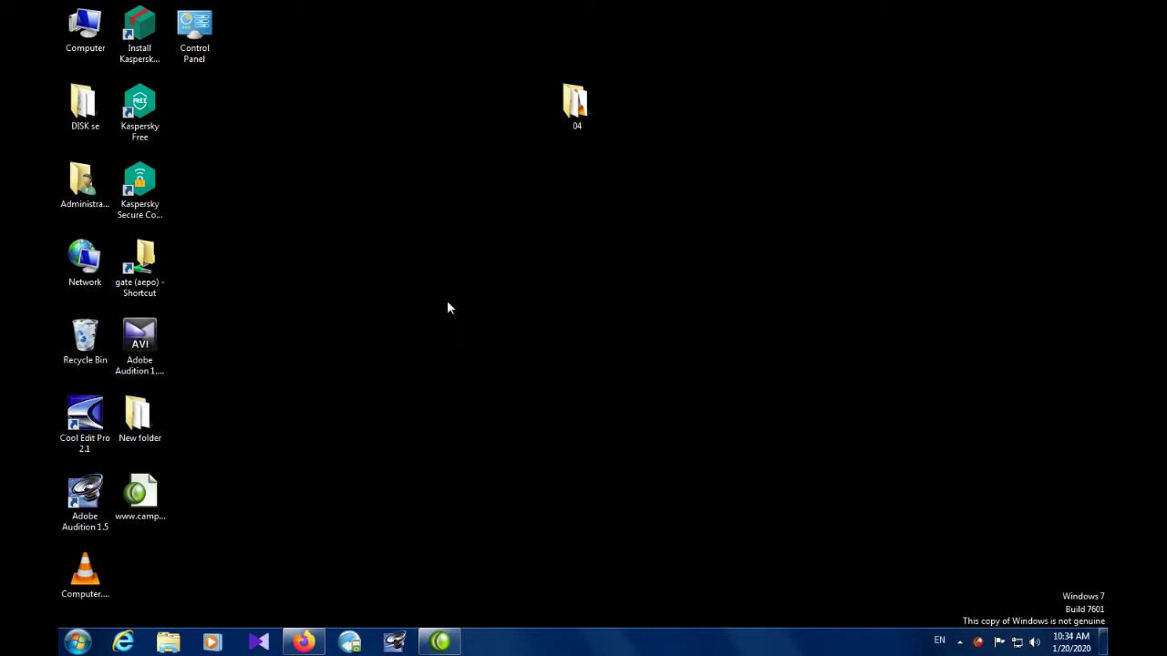
pyautogui.rightClick(296, 157)
pyautogui.click(312, 197)
pyautogui.rightClick(305, 180)
pyautogui.click(334, 228)
pyautogui.rightClick(305, 182)
pyautogui.click(332, 225)
pyautogui.rightClick(316, 196)
pyautogui.click(333, 229)
pyautogui.rightClick(335, 221)
pyautogui.click(366, 264)
pyautogui.doubleClick(88, 504)
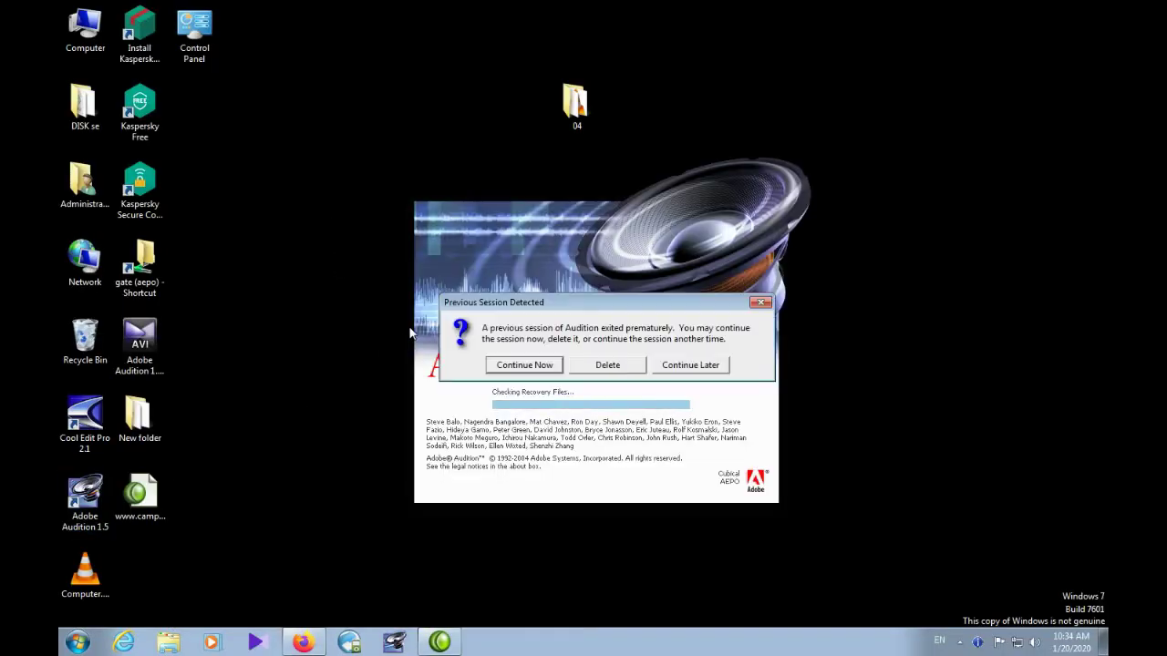
pyautogui.click(761, 302)
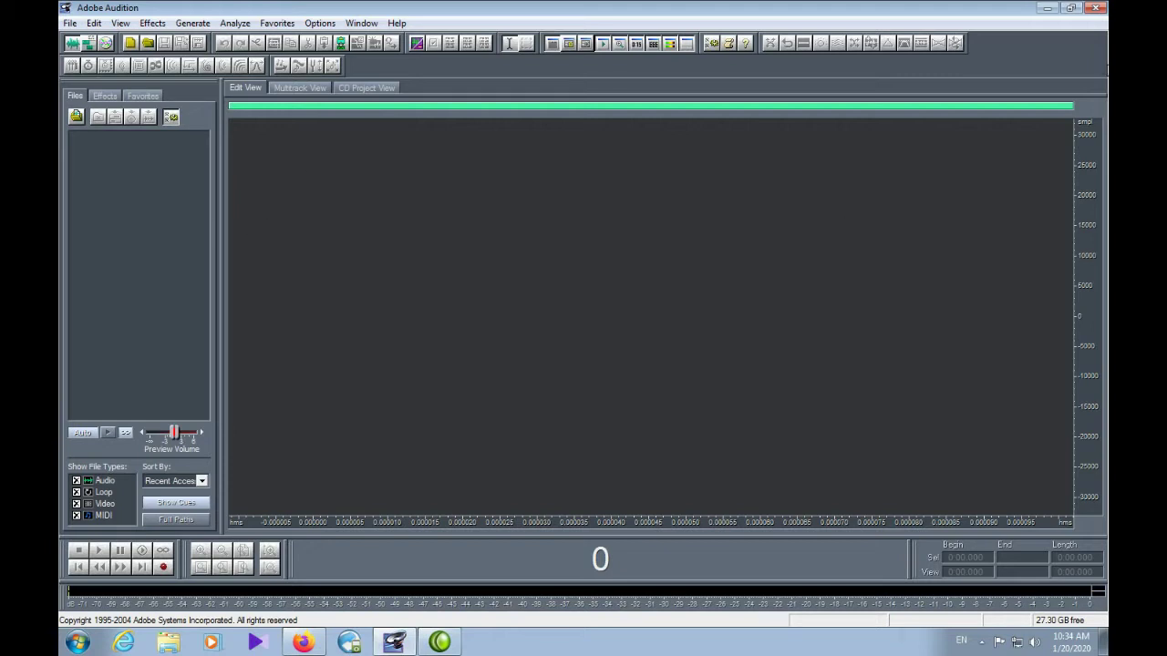
pyautogui.click(1095, 7)
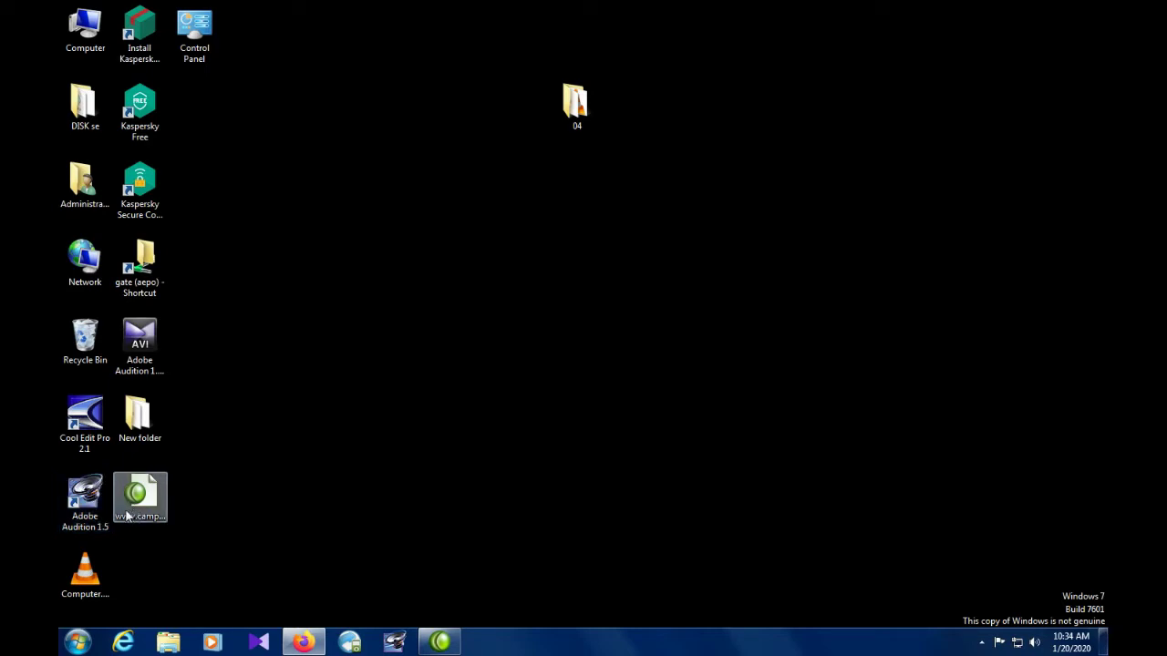
# Launch Adobe Audition 1.5 from the desktop and dismiss the previous session recovery prompt.
pyautogui.rightClick(286, 330)
pyautogui.click(310, 363)
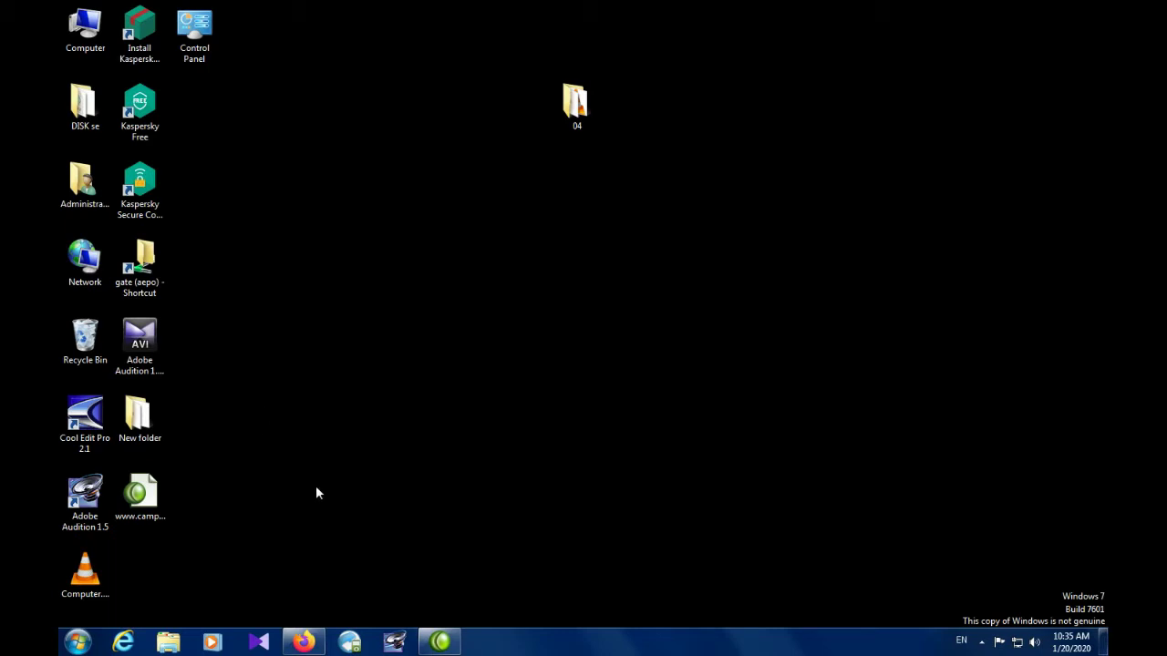
pyautogui.doubleClick(91, 496)
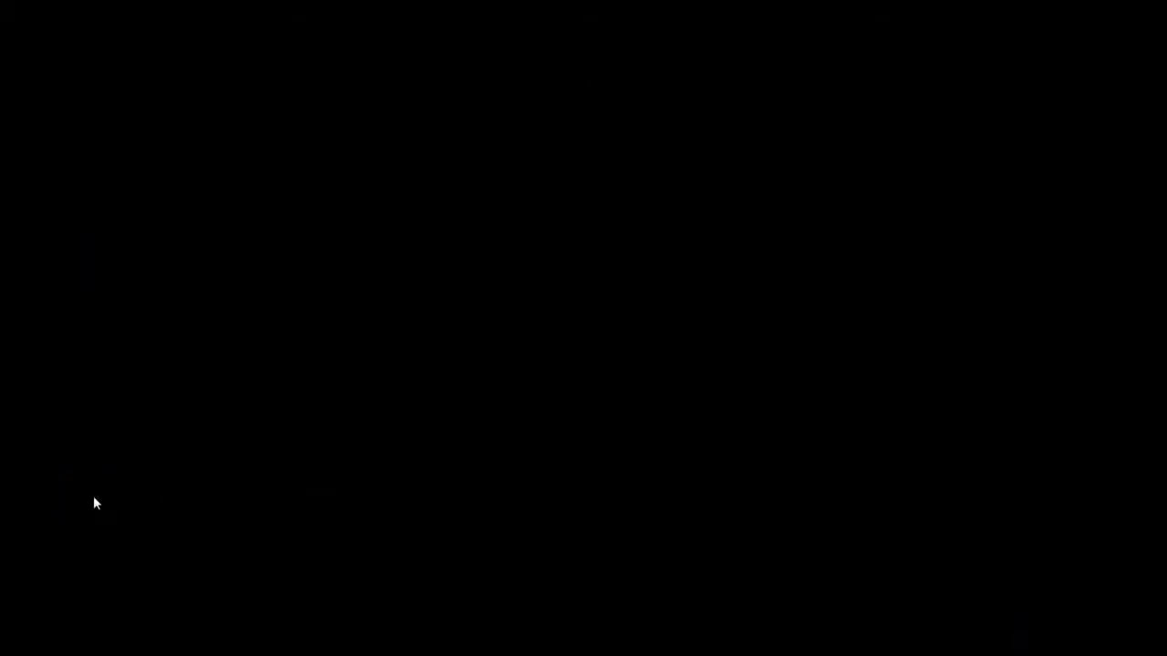
pyautogui.click(759, 302)
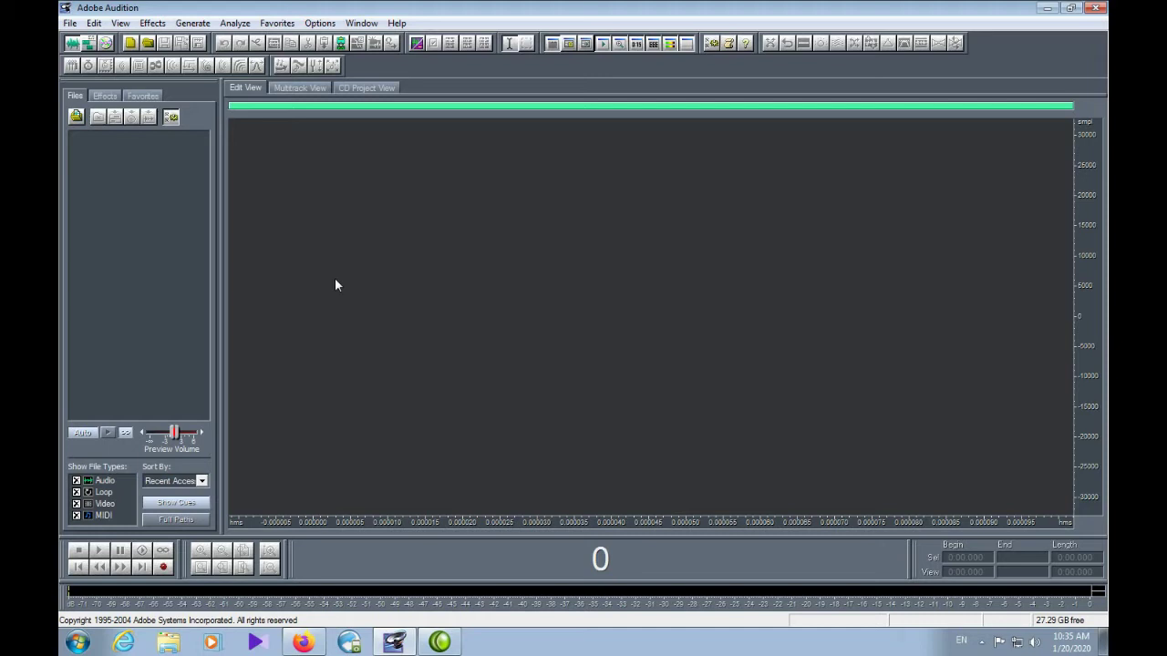
pyautogui.click(69, 23)
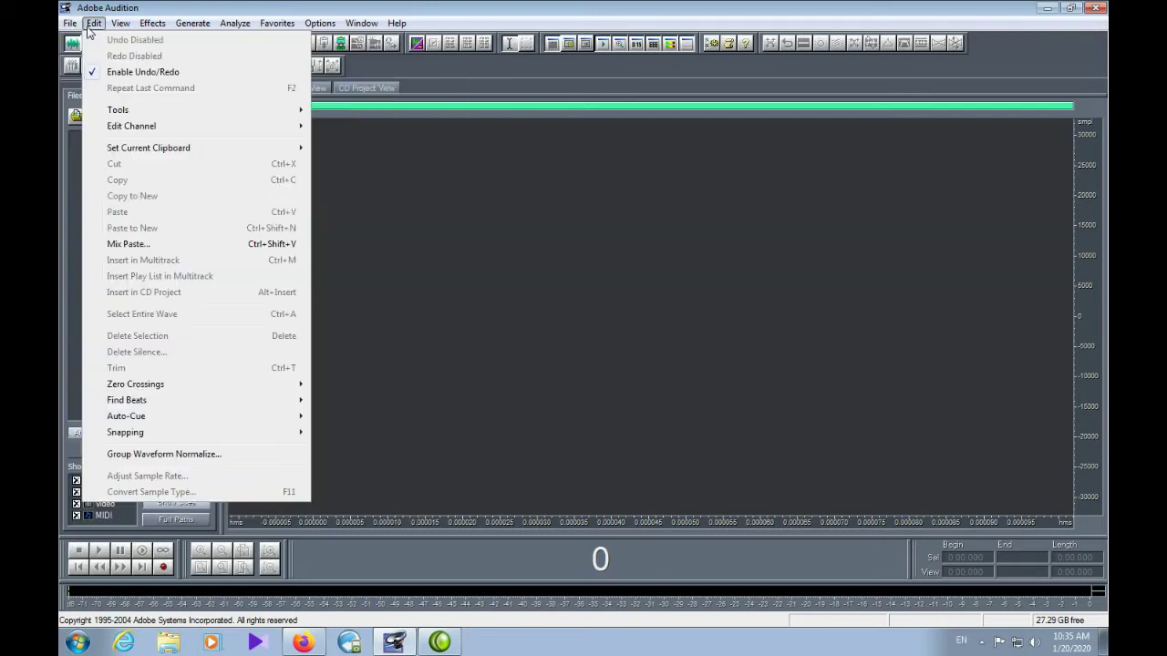
pyautogui.moveTo(155, 30)
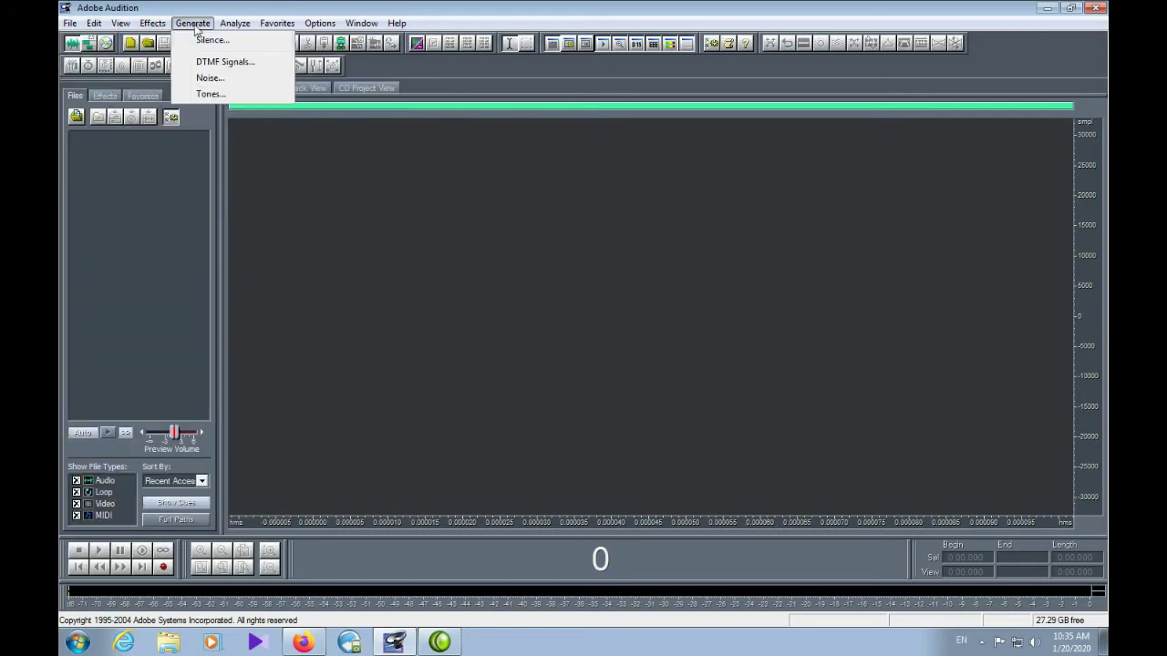
pyautogui.moveTo(273, 28)
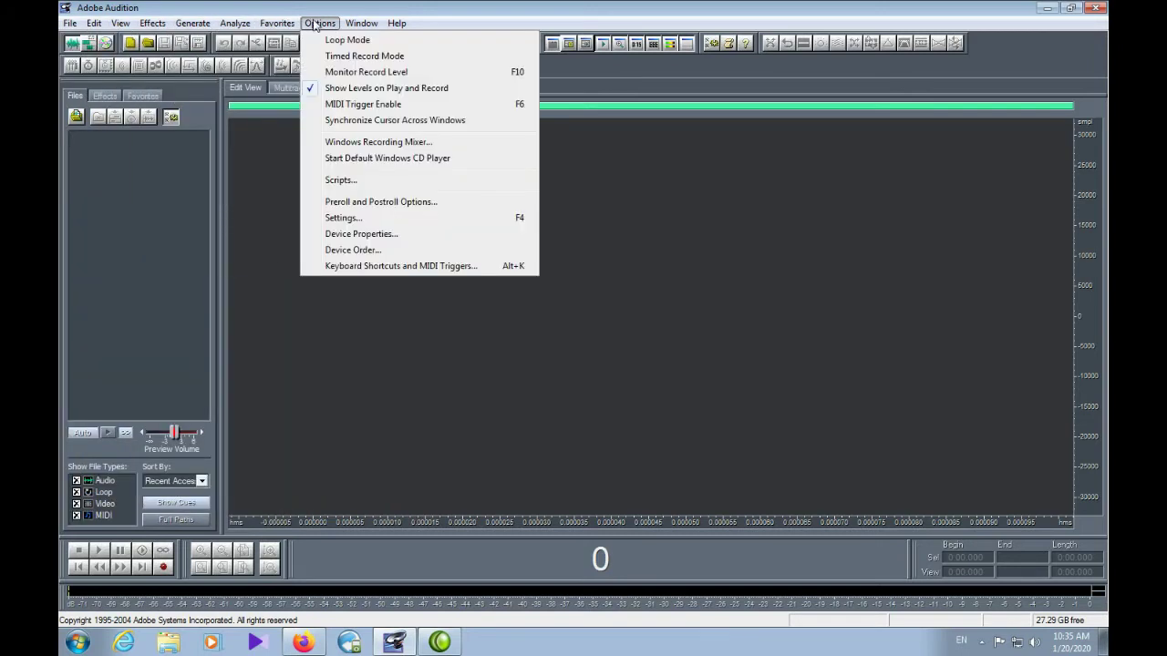
pyautogui.moveTo(391, 27)
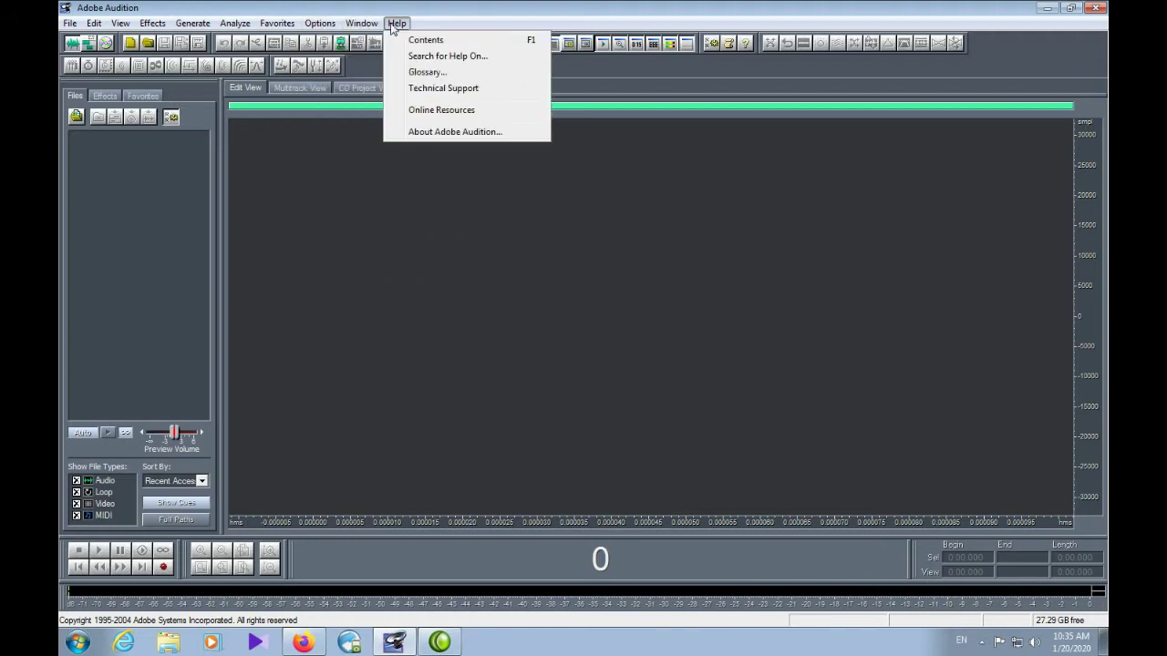
pyautogui.click(139, 199)
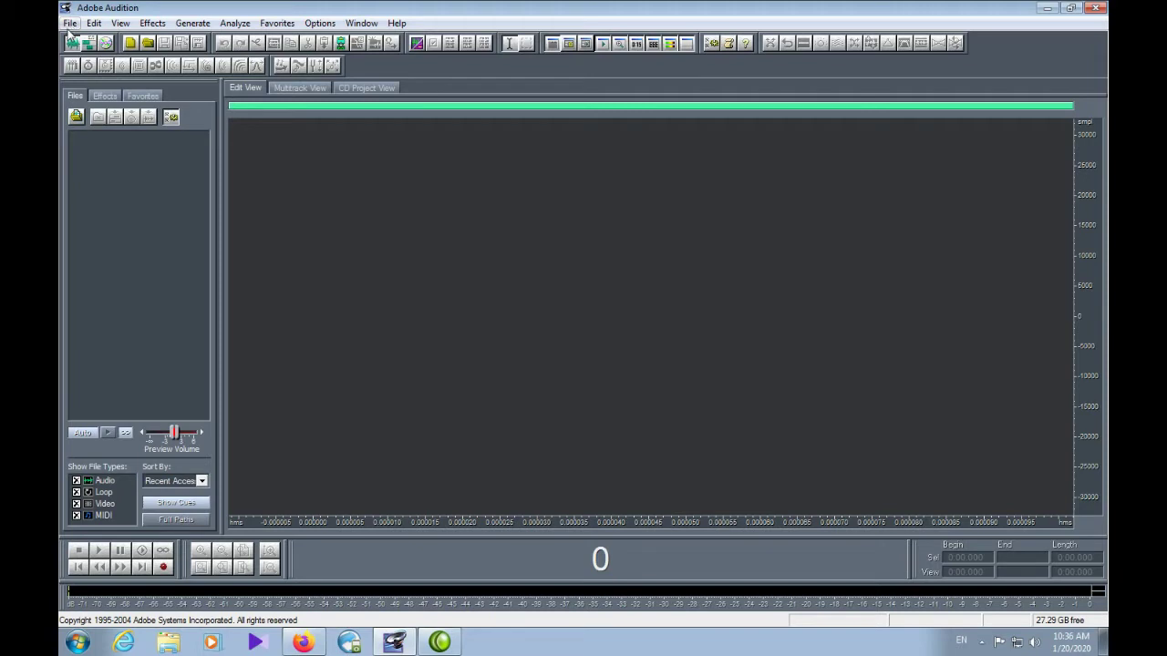
# Create a new waveform with a 44100 Hz sample rate, stereo channels and 16-bit resolution.
pyautogui.click(70, 24)
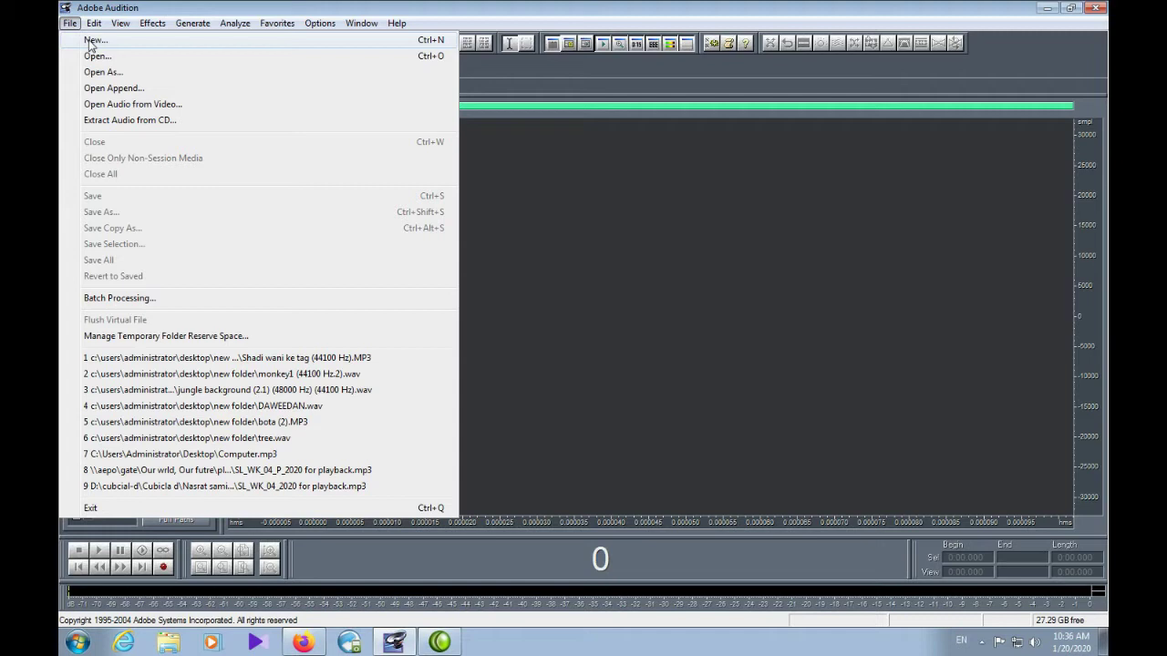
pyautogui.click(89, 43)
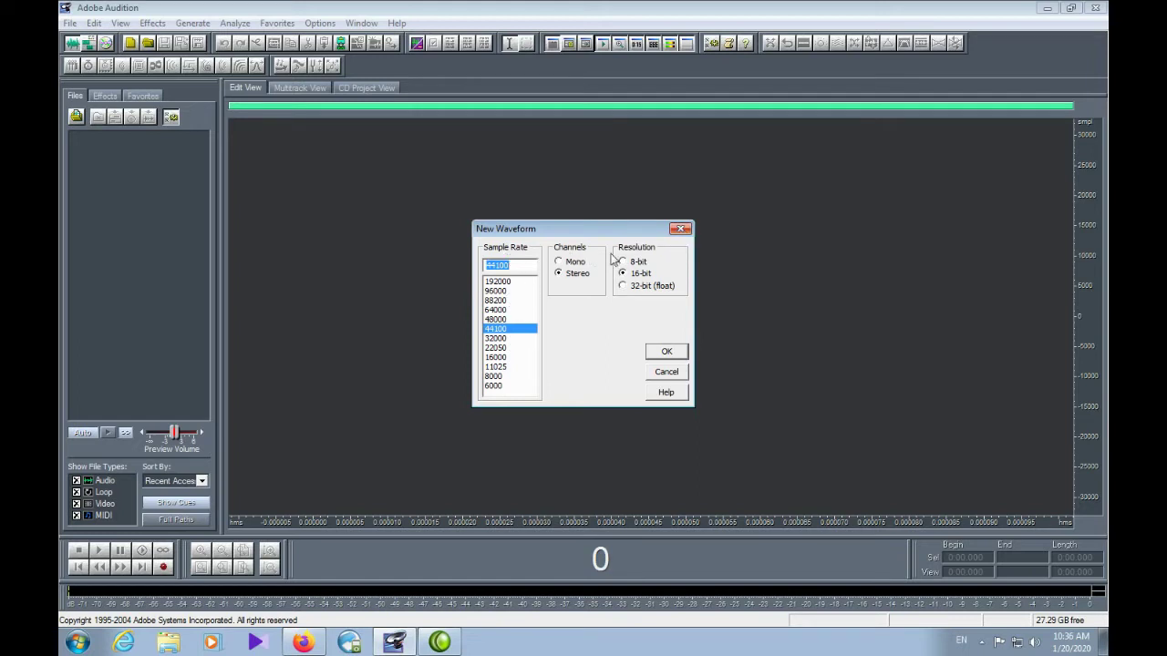
pyautogui.click(501, 320)
pyautogui.click(500, 330)
pyautogui.click(664, 352)
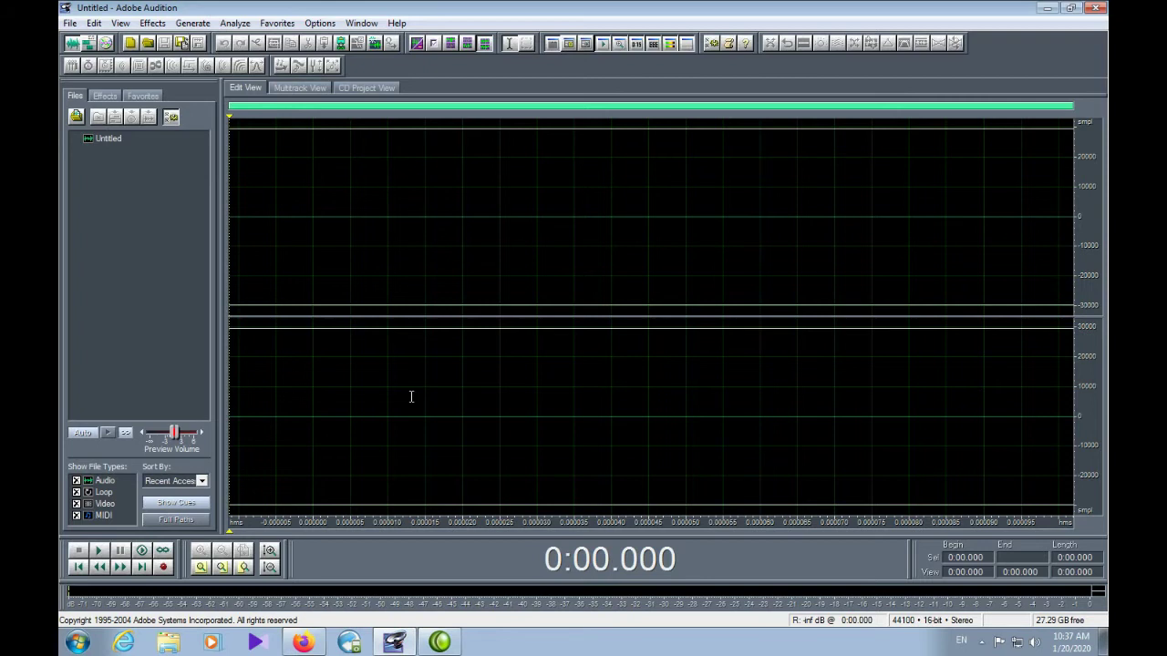
# Open the audio file "jungle background (2.1) (48000 Hz) (44100 Hz).wav" from New folder.
pyautogui.click(108, 139)
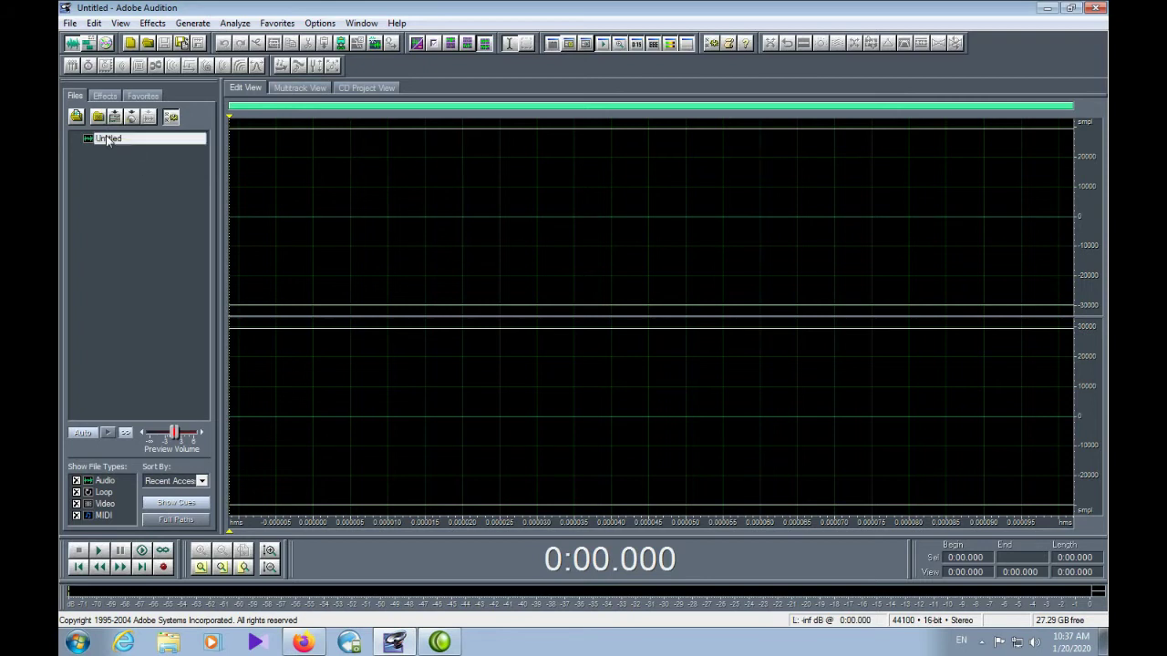
pyautogui.click(70, 23)
pyautogui.click(36, 53)
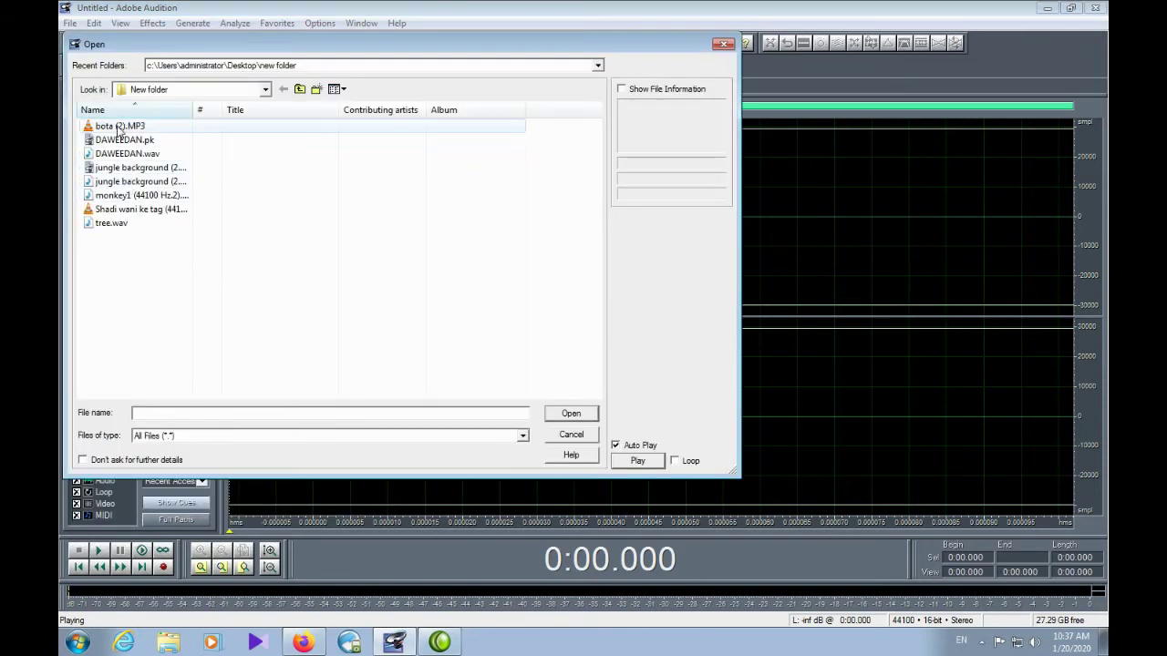
pyautogui.click(125, 127)
pyautogui.click(137, 181)
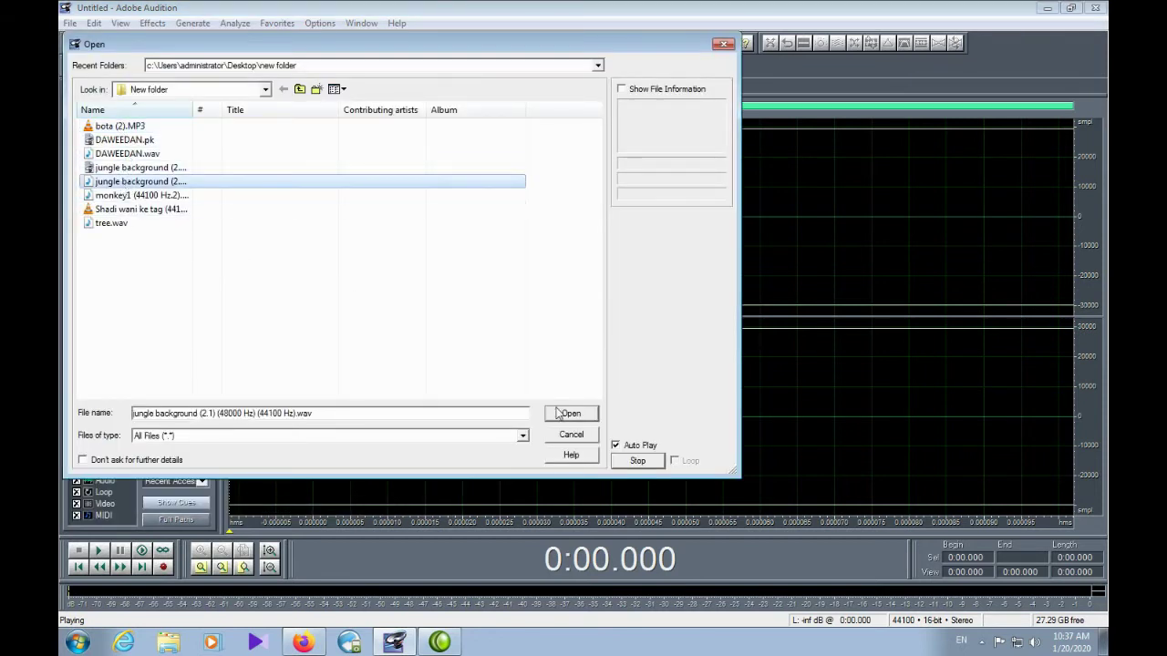
pyautogui.click(569, 413)
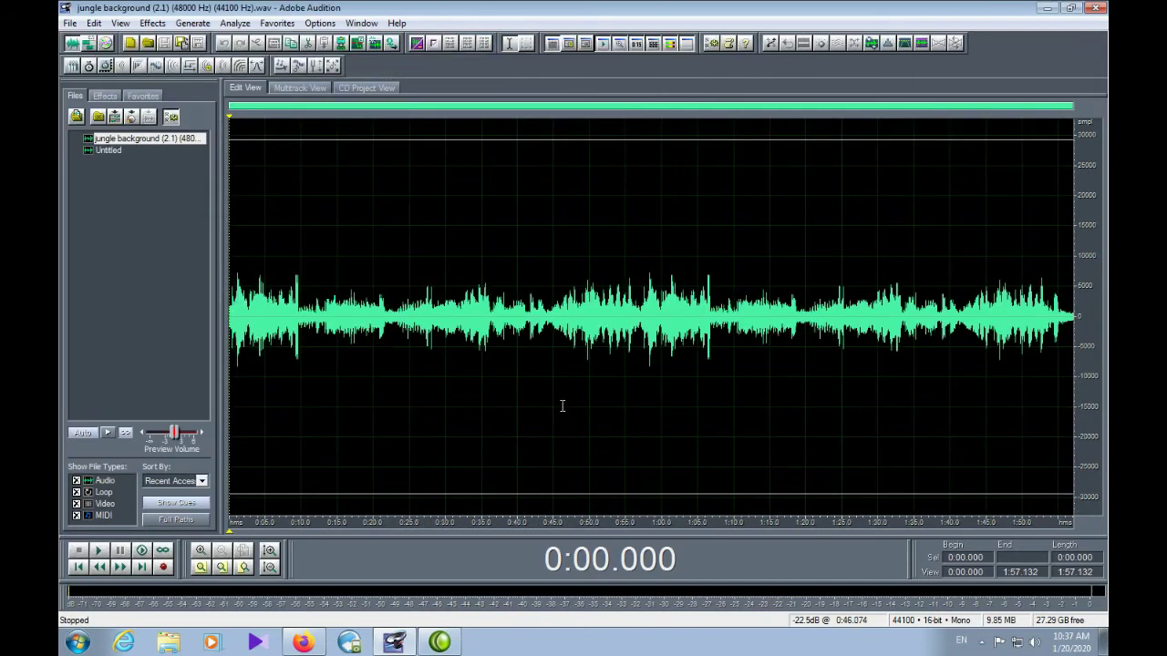
# Copy the entire jungle background wave and paste it into the empty untitled waveform.
pyautogui.hotkey('ctrl', 'a')
pyautogui.hotkey('ctrl', 'c')
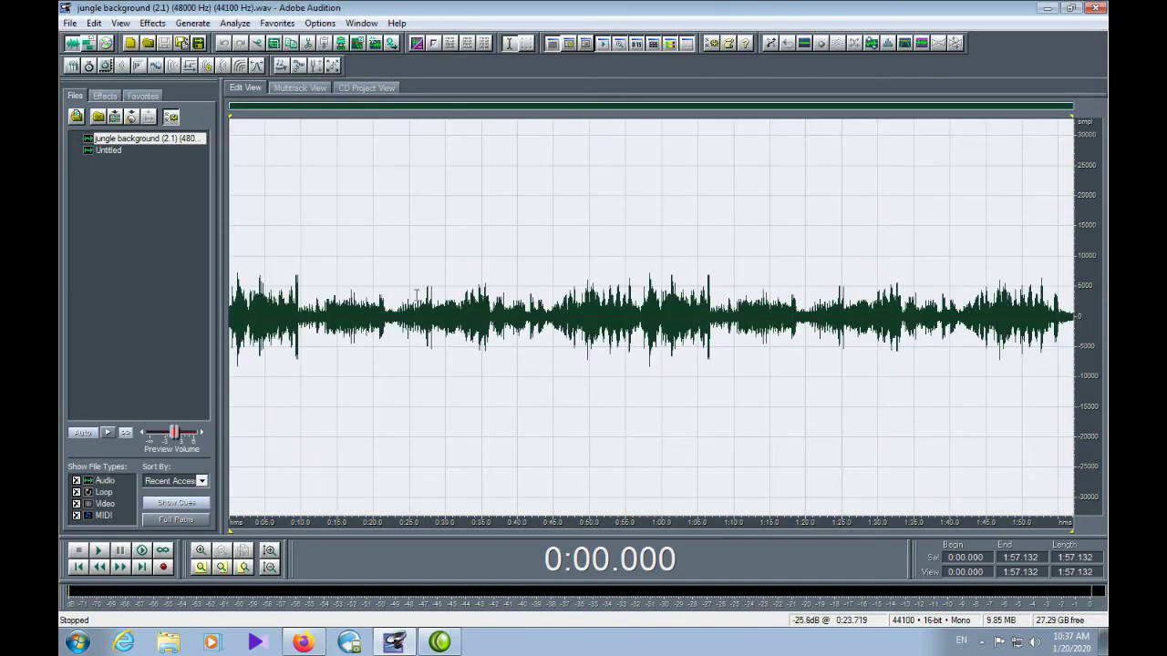
pyautogui.doubleClick(107, 153)
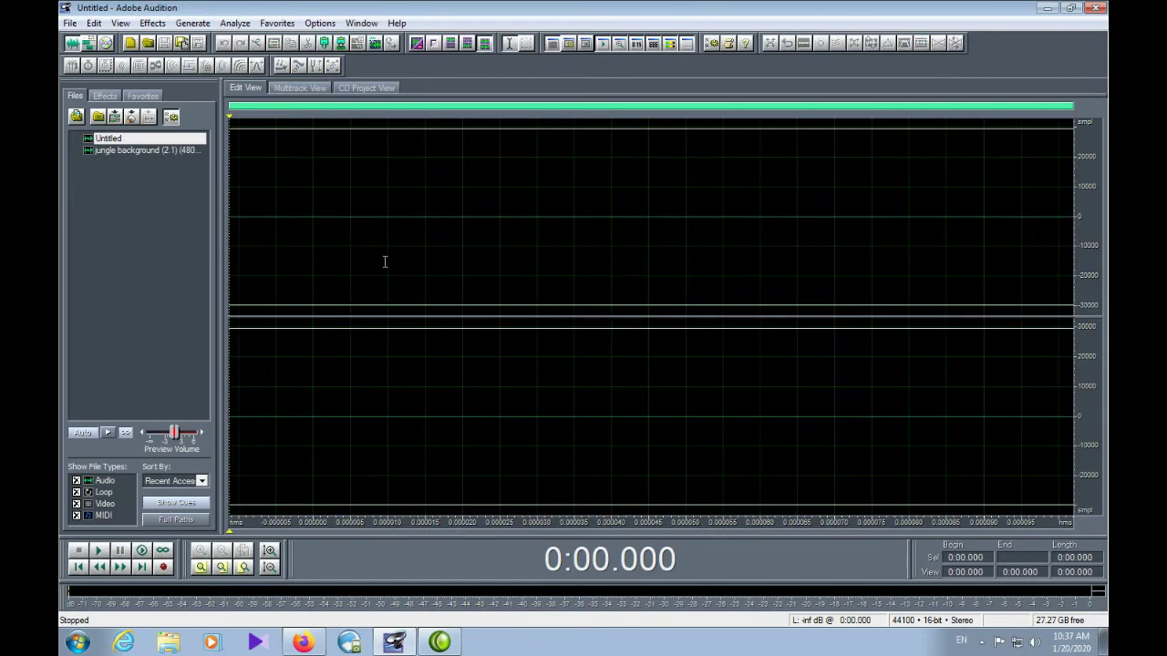
pyautogui.hotkey('ctrl', 'v')
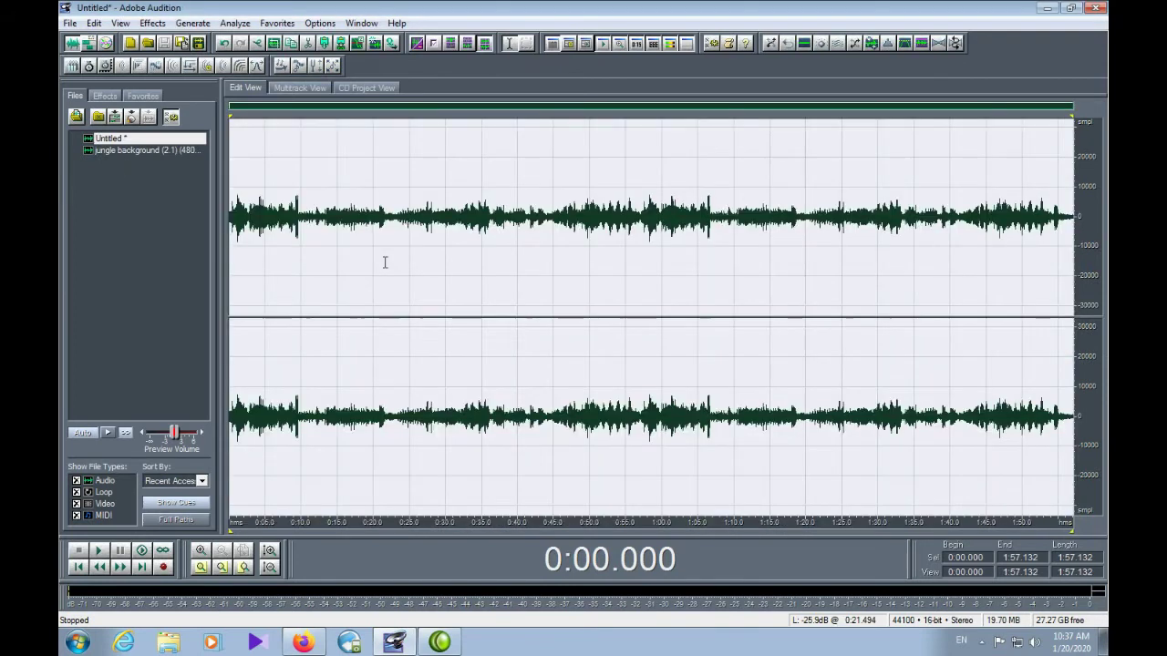
# Try range selections on the pasted wave, and undo the paste in the untitled waveform.
pyautogui.keyDown('shift'); pyautogui.click(421, 264); pyautogui.keyUp('shift')
pyautogui.keyDown('shift'); pyautogui.click(373, 248); pyautogui.keyUp('shift')
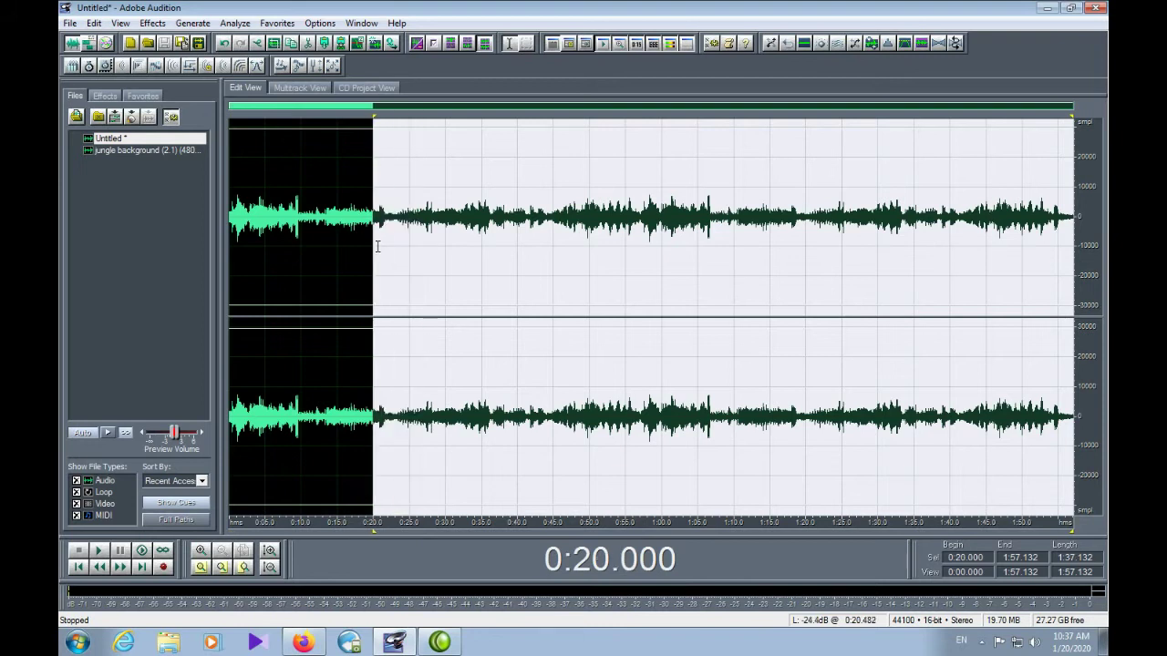
pyautogui.click(363, 248)
pyautogui.moveTo(362, 248); pyautogui.dragTo(234, 251)
pyautogui.click(429, 281)
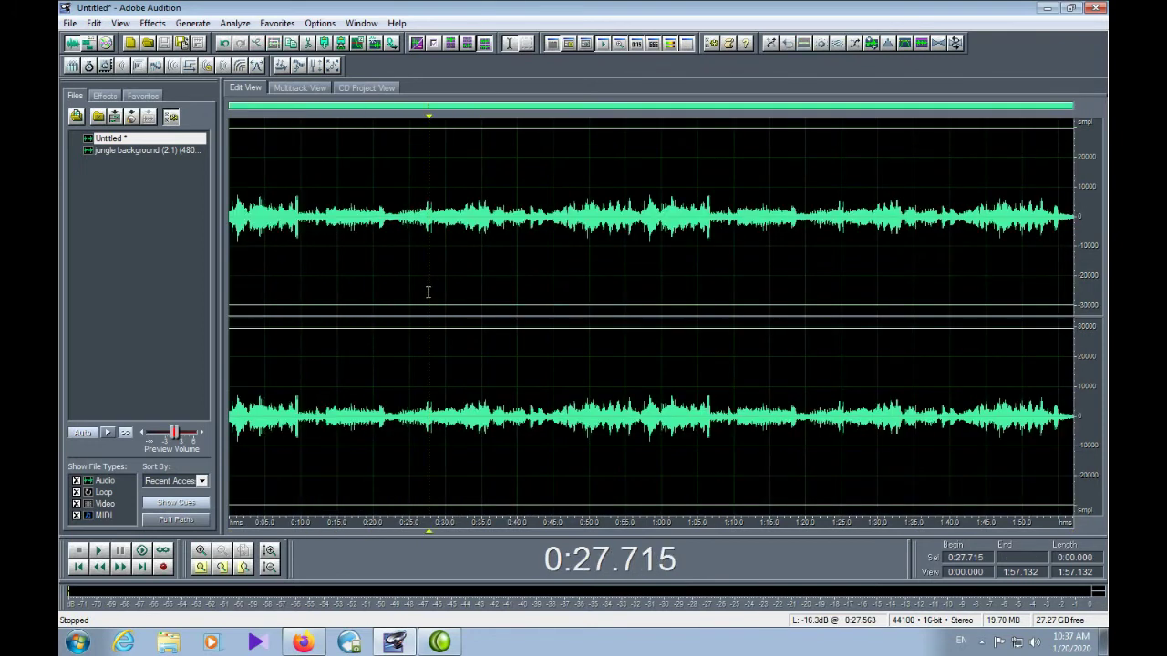
pyautogui.hotkey('ctrl', 'z')
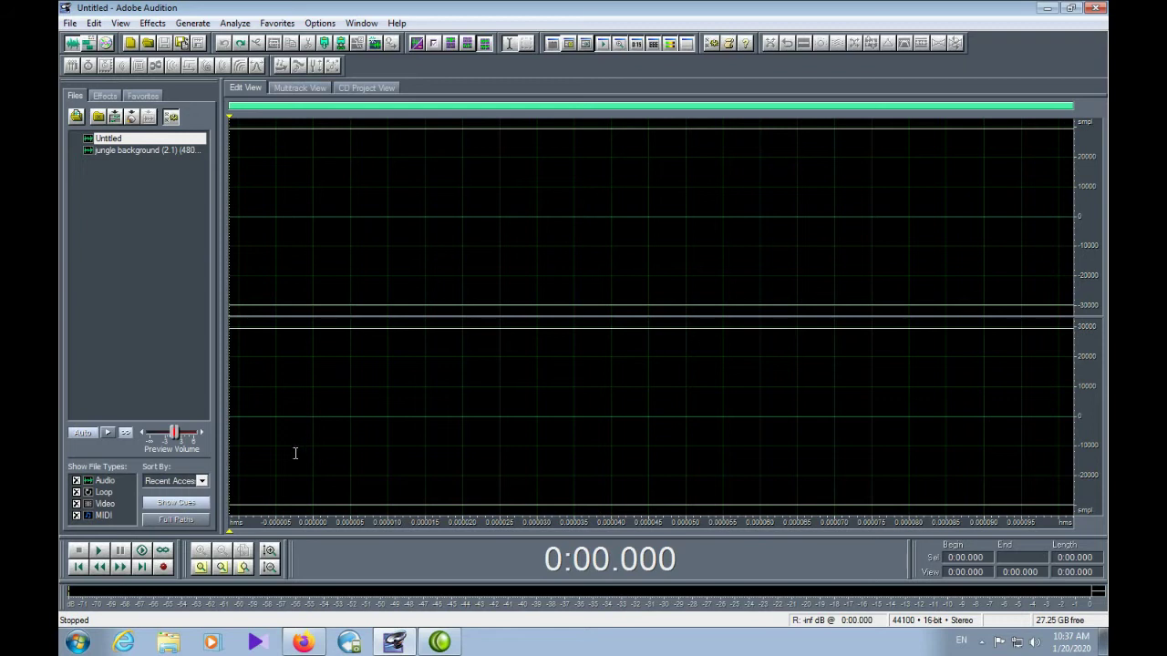
# Record about 35 seconds of audio into the untitled stereo waveform and stop the recording.
pyautogui.click(164, 568)
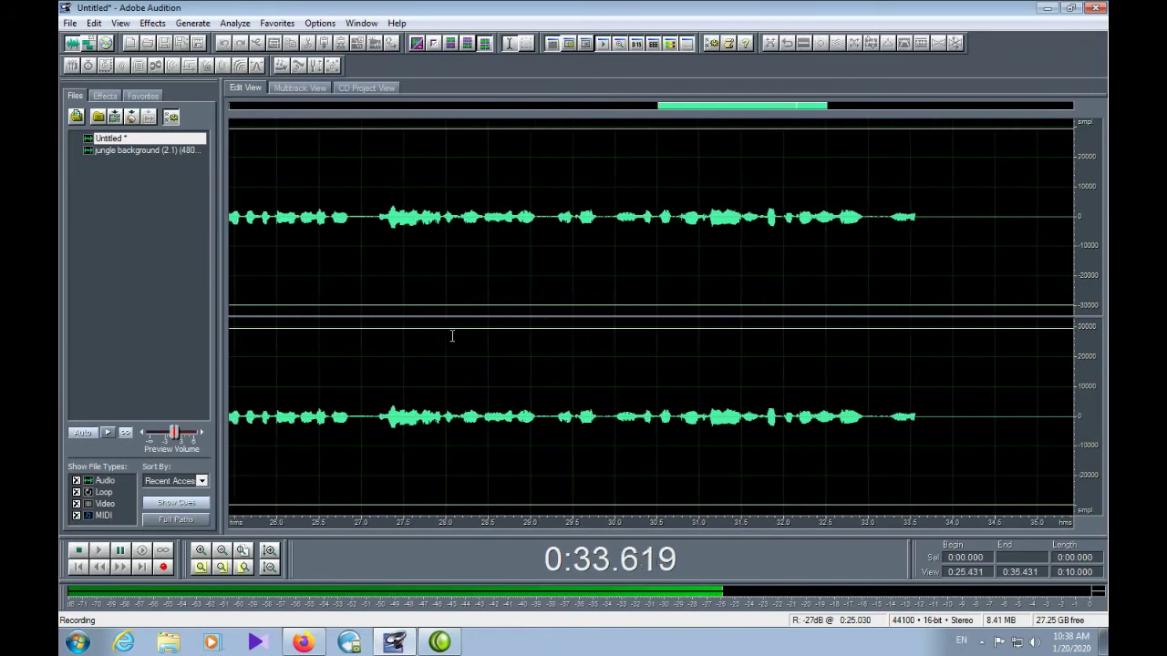
pyautogui.press('space')
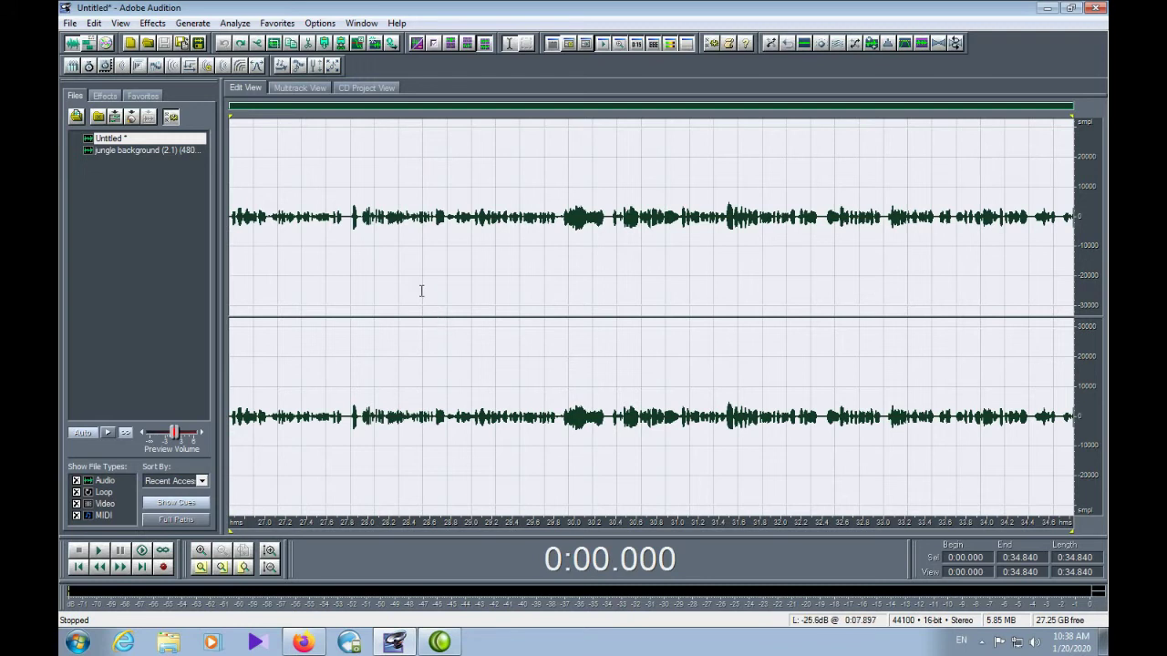
# Save the recording to the Desktop as Computer in mp3PRO (FhG) format, overwriting the existing file.
pyautogui.click(69, 23)
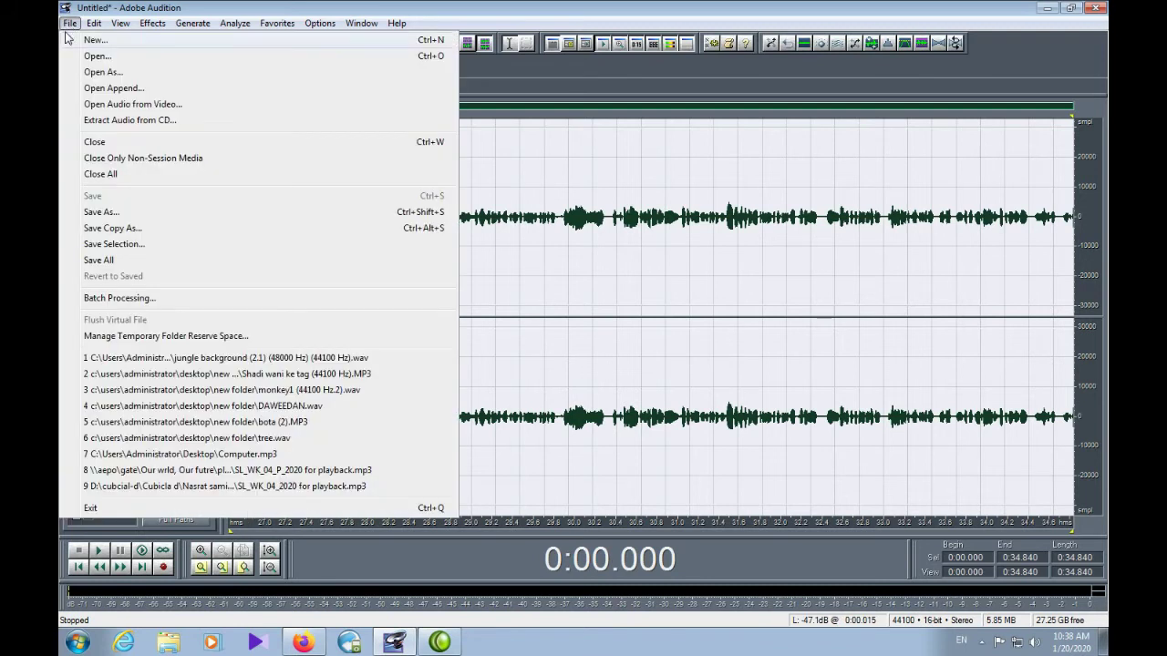
pyautogui.click(108, 213)
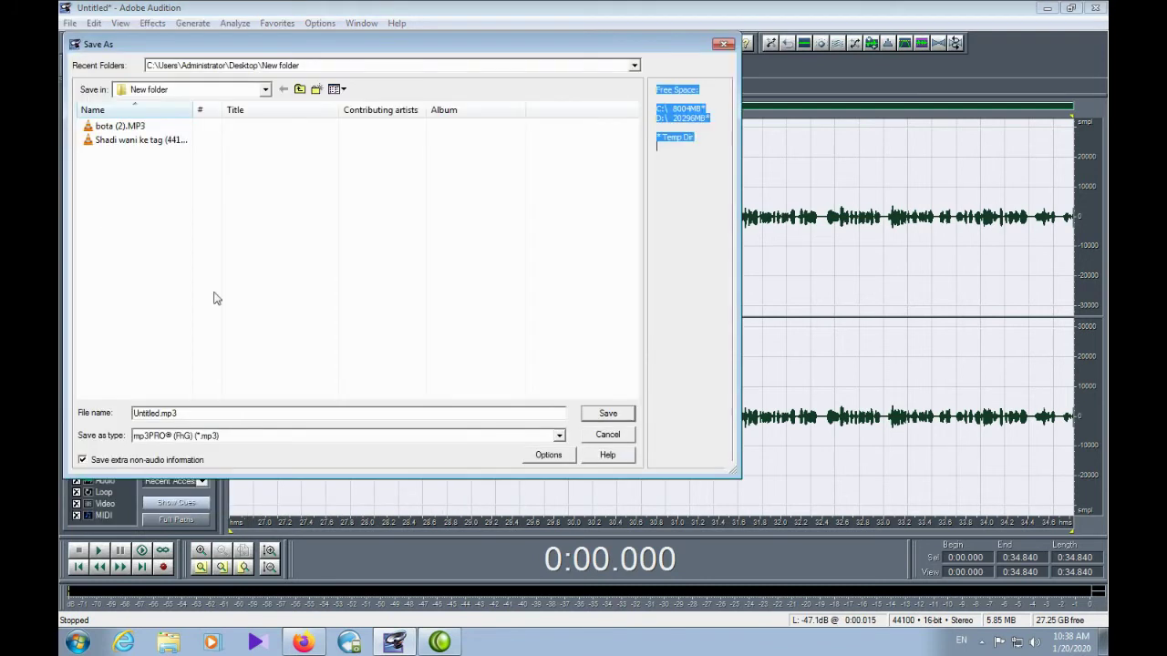
pyautogui.click(266, 90)
pyautogui.click(168, 109)
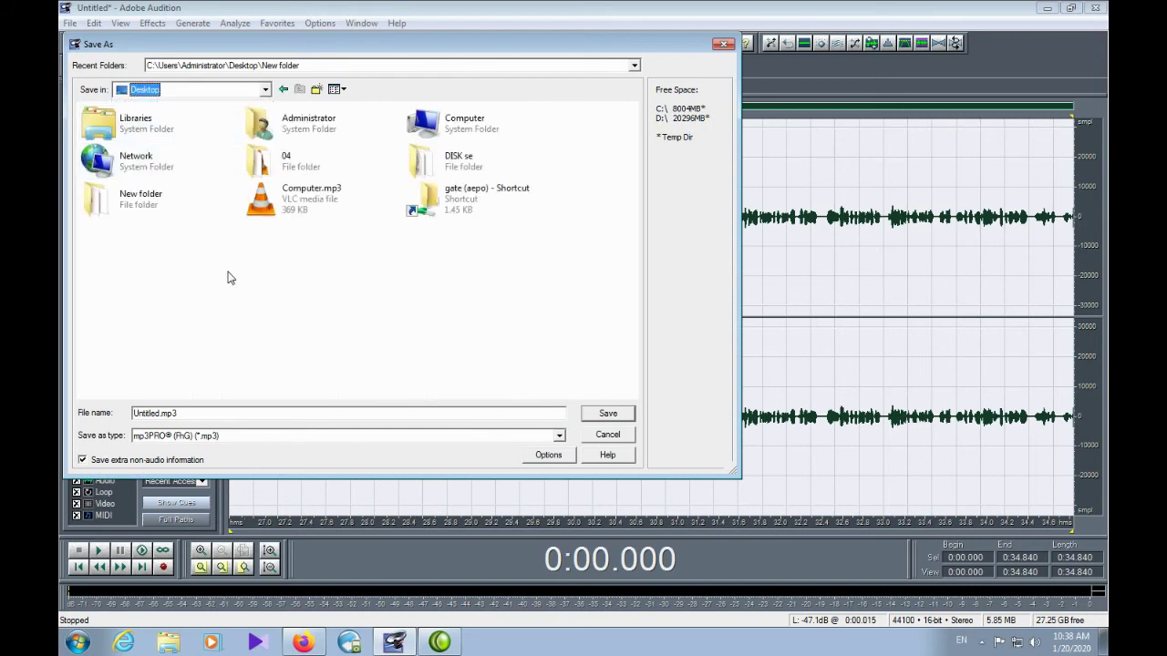
pyautogui.doubleClick(136, 413)
pyautogui.write('Co')
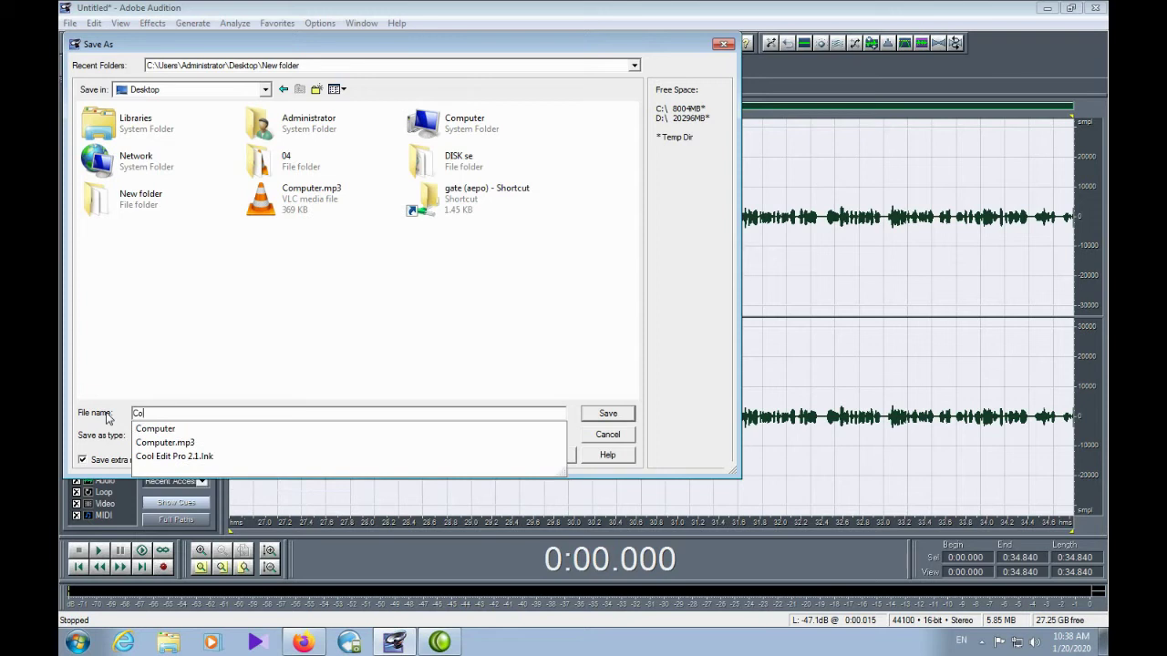
pyautogui.click(508, 433)
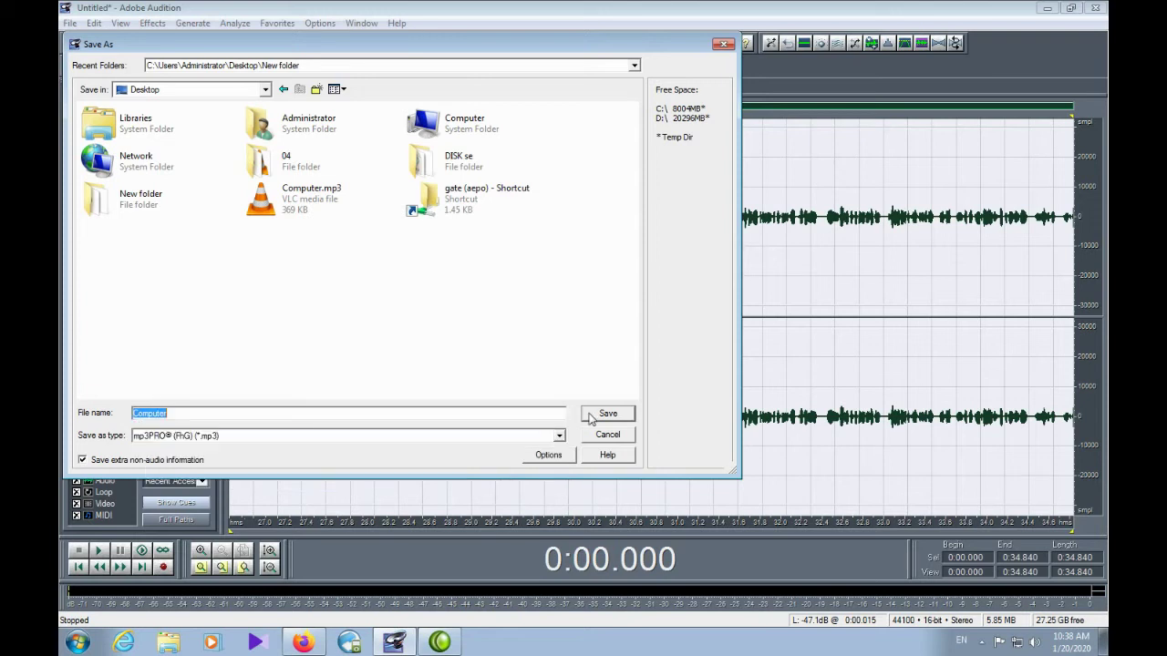
pyautogui.click(605, 414)
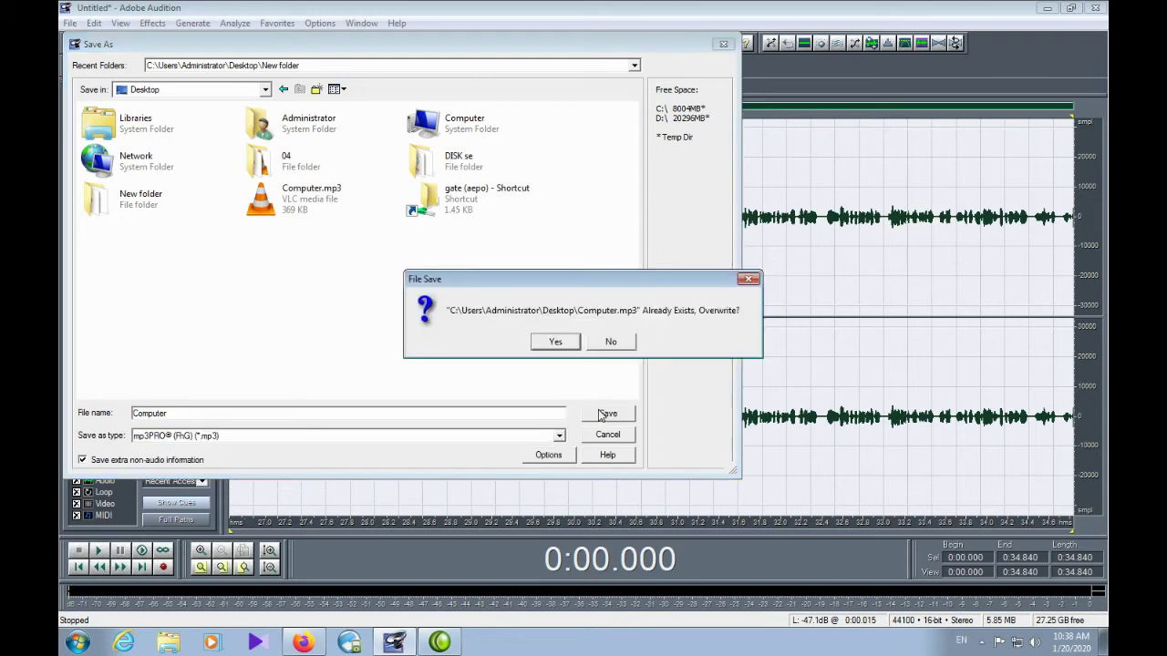
pyautogui.click(557, 343)
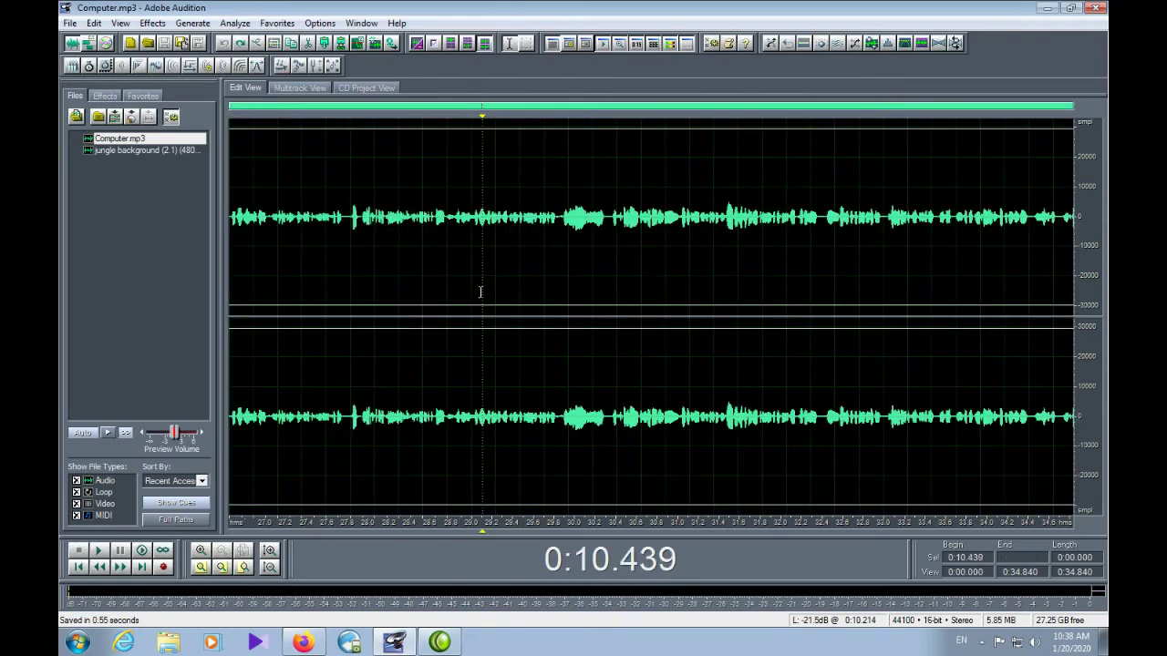
# Open monkey1 (44100 Hz.2).wav from New folder on the Desktop.
pyautogui.click(482, 344)
pyautogui.click(70, 25)
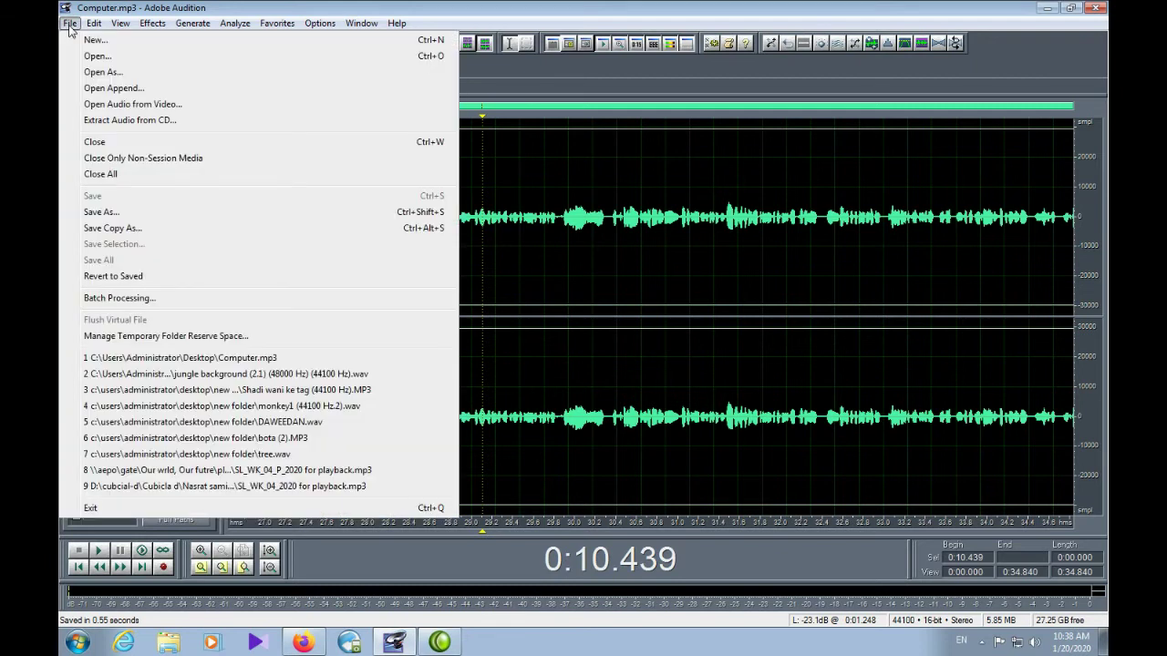
pyautogui.click(82, 56)
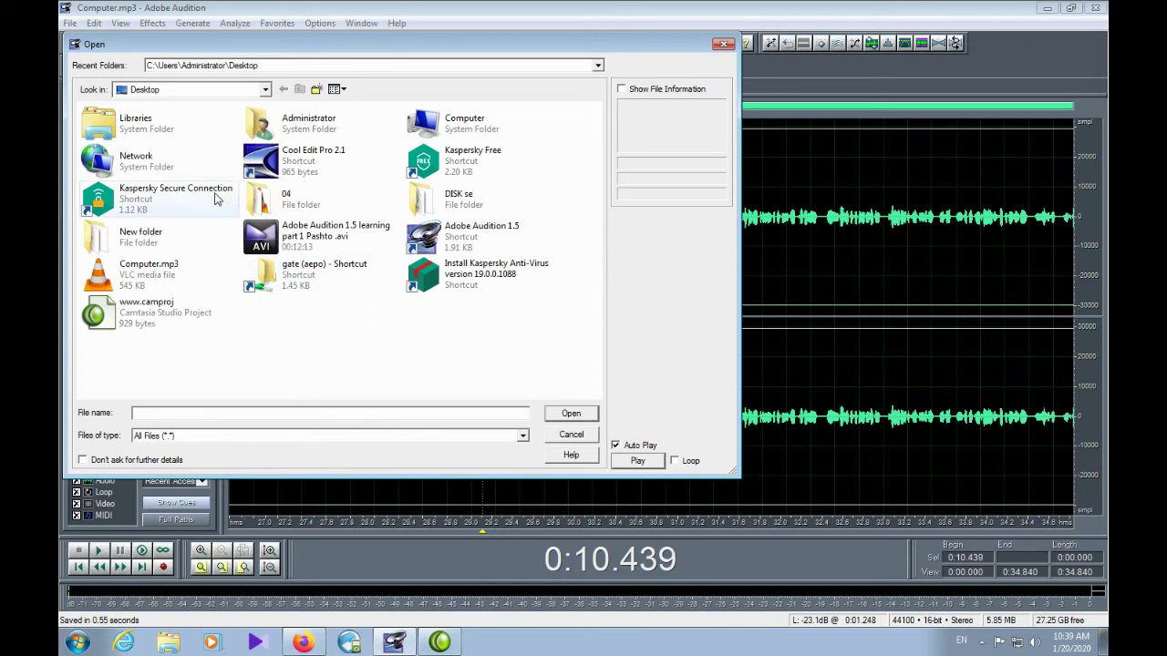
pyautogui.doubleClick(116, 239)
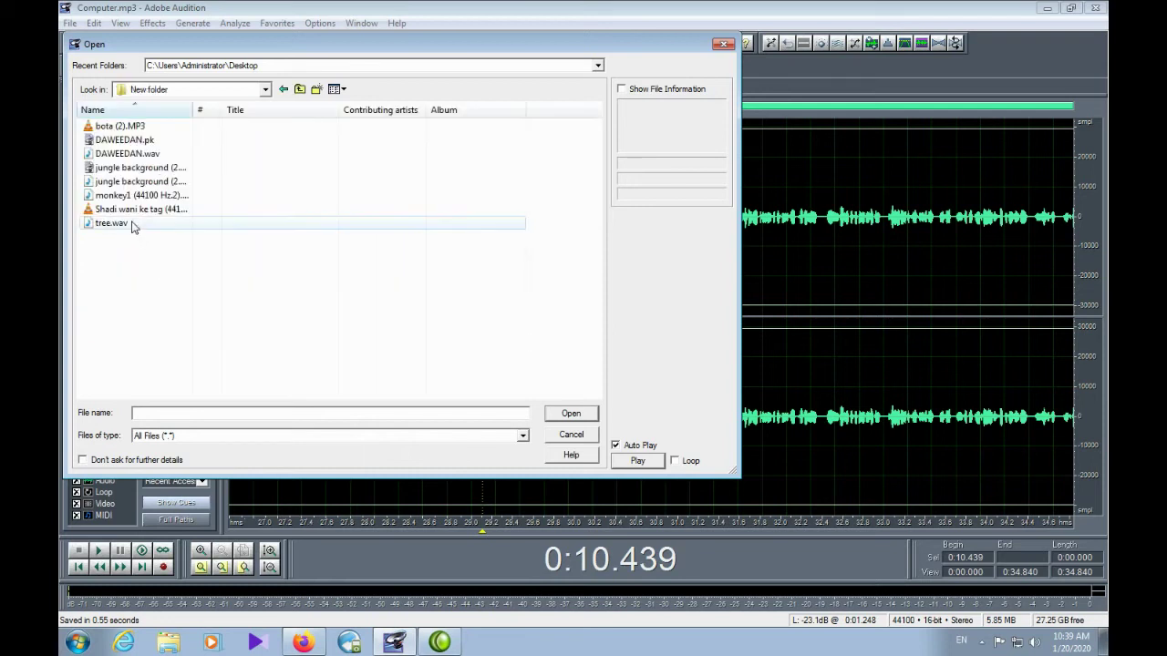
pyautogui.click(125, 197)
pyautogui.click(570, 413)
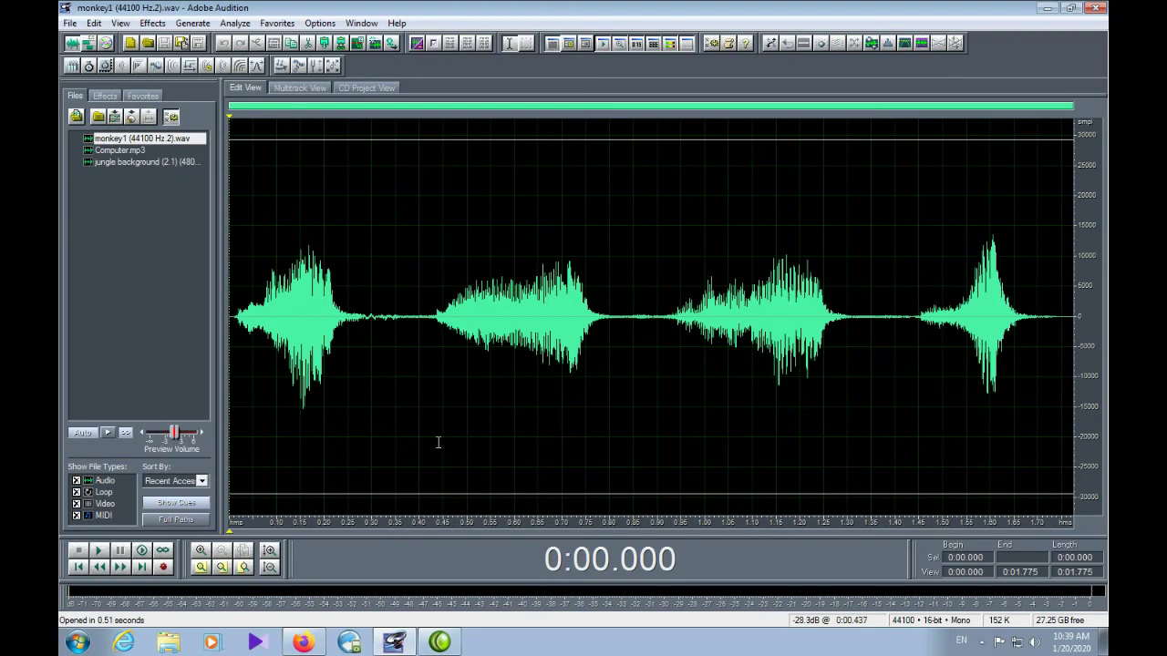
# Use Open As to load the bota, DAWEEDAN, jungle background, monkey1 and Shadi wani ke tag audio files as 44100 Hz, mono, 16-bit.
pyautogui.click(69, 23)
pyautogui.click(100, 72)
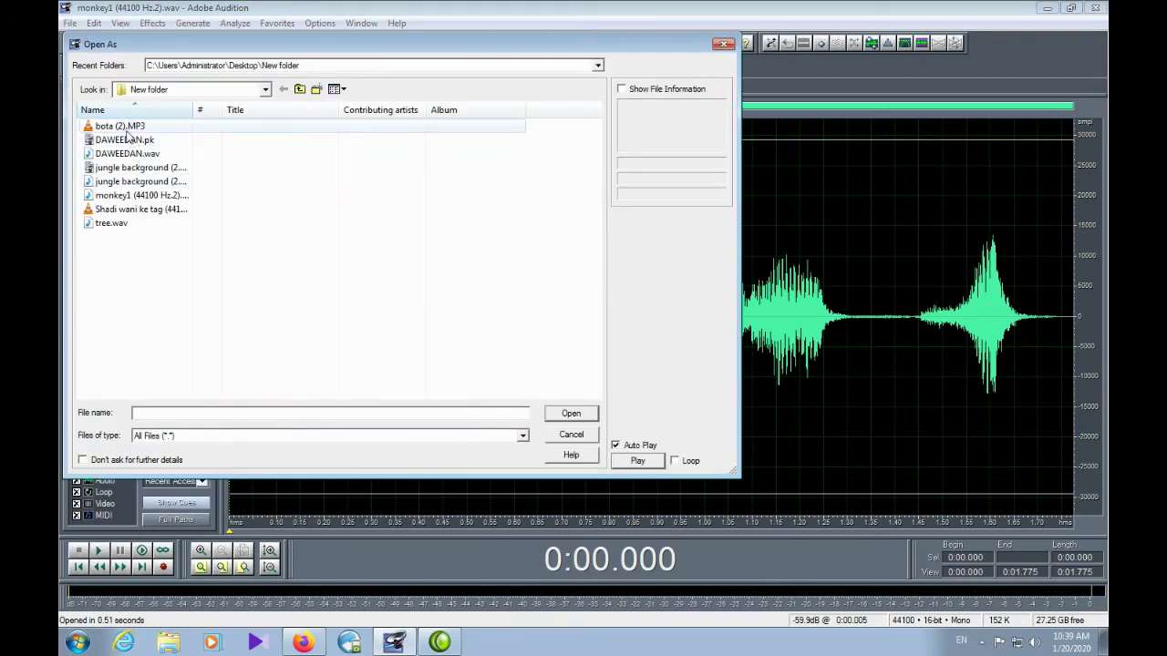
pyautogui.click(125, 127)
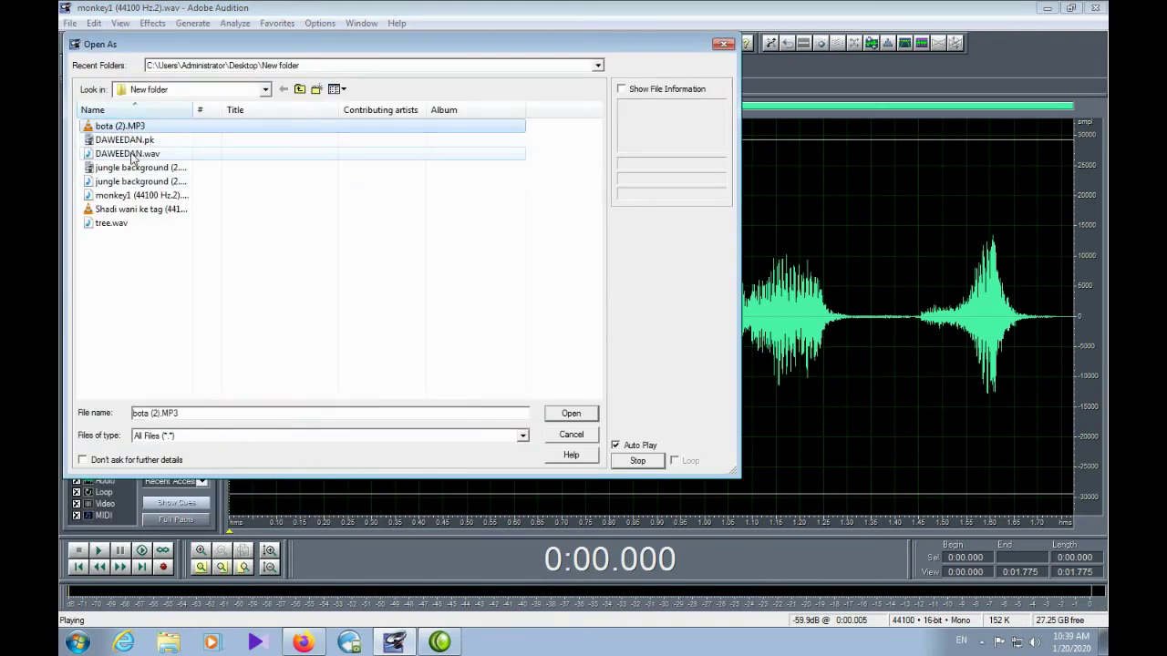
pyautogui.keyDown('ctrl'); pyautogui.click(132, 155); pyautogui.keyUp('ctrl')
pyautogui.keyDown('ctrl'); pyautogui.click(139, 181); pyautogui.keyUp('ctrl')
pyautogui.keyDown('ctrl'); pyautogui.click(137, 195); pyautogui.keyUp('ctrl')
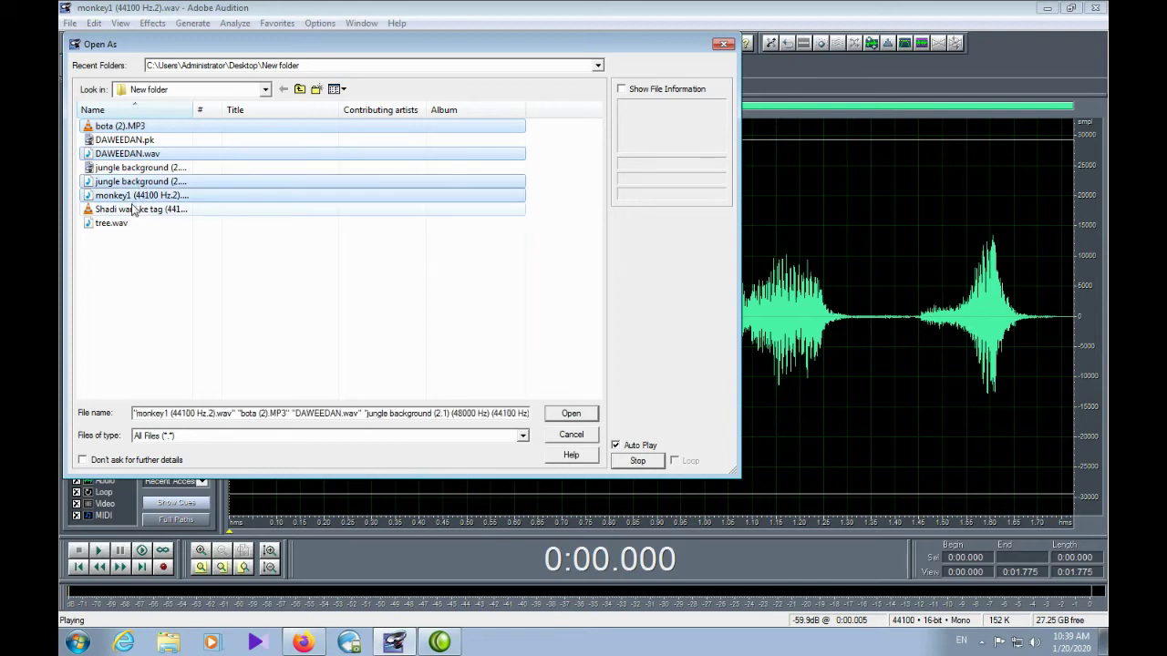
pyautogui.keyDown('ctrl'); pyautogui.click(134, 209); pyautogui.keyUp('ctrl')
pyautogui.click(570, 415)
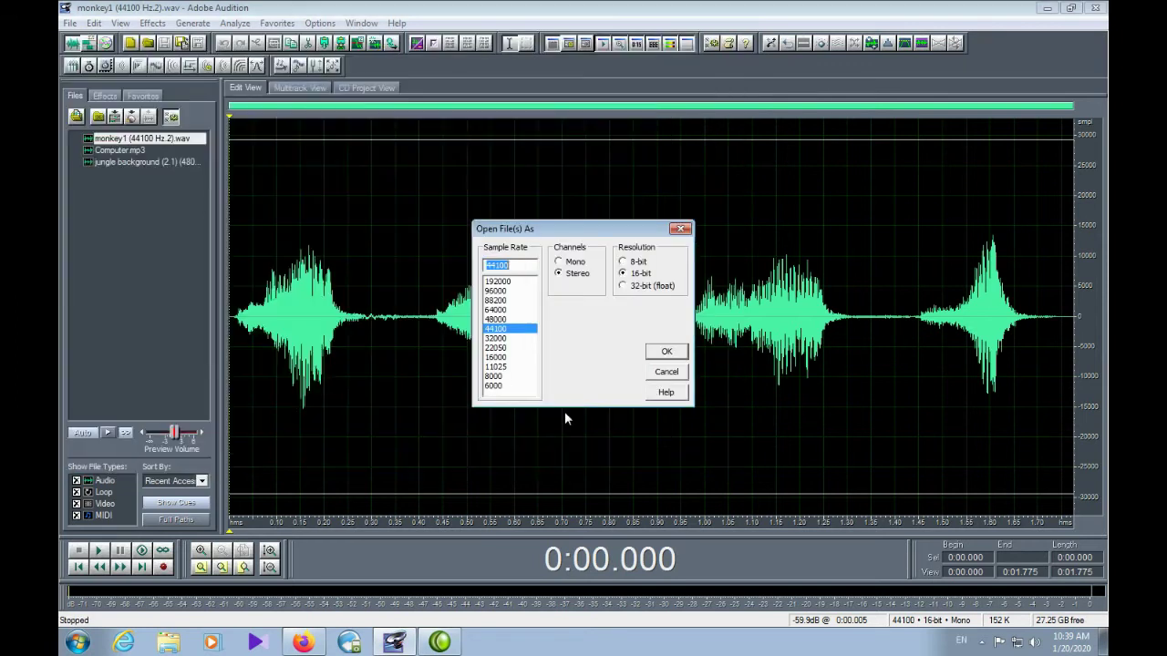
pyautogui.click(560, 262)
pyautogui.click(665, 353)
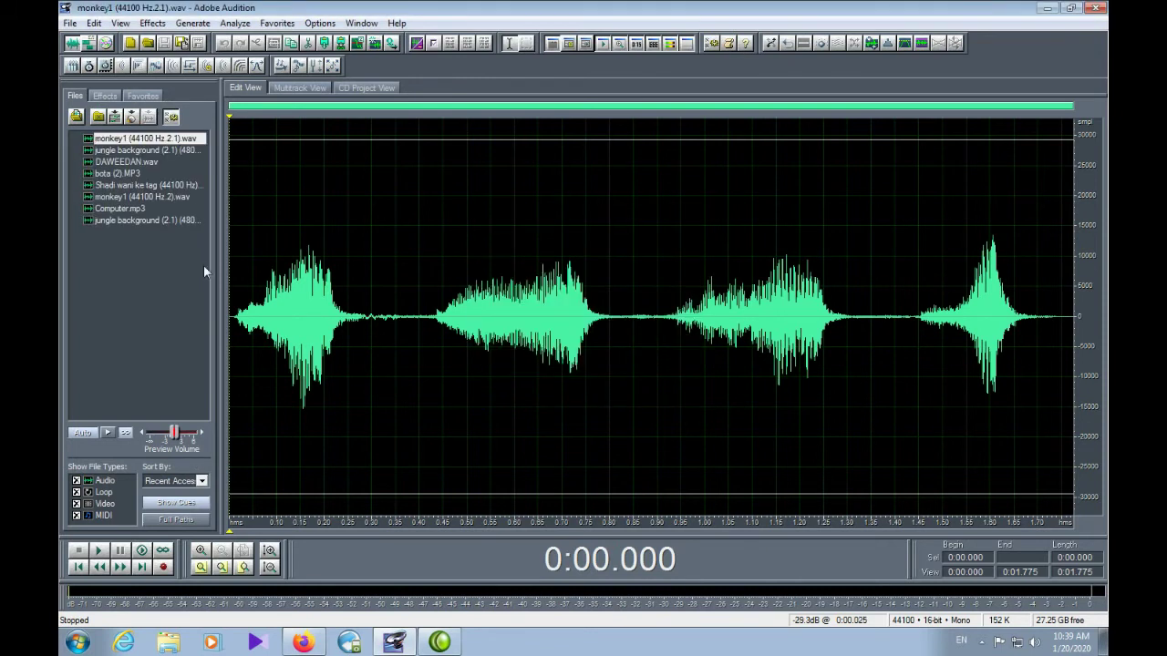
# Display the first listed jungle background file, switch to bota (2).MP3 in the waveform editor, and place the cursor at about 1.3 seconds.
pyautogui.click(123, 149)
pyautogui.click(123, 161)
pyautogui.click(122, 173)
pyautogui.click(118, 162)
pyautogui.doubleClick(123, 149)
pyautogui.doubleClick(122, 173)
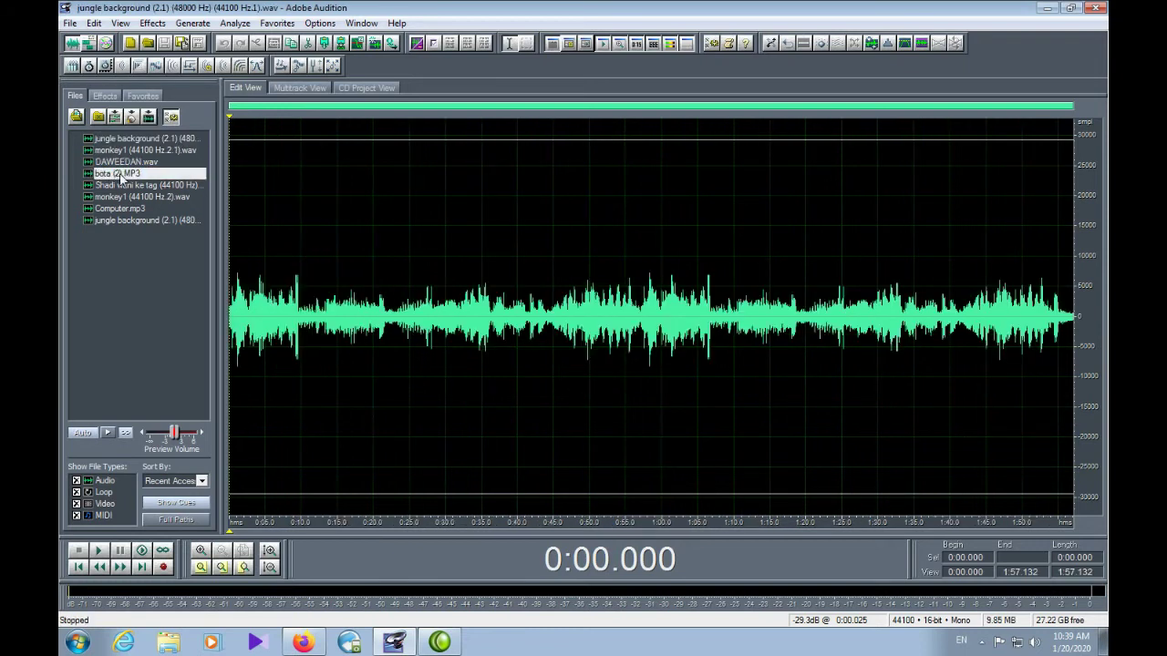
pyautogui.click(331, 326)
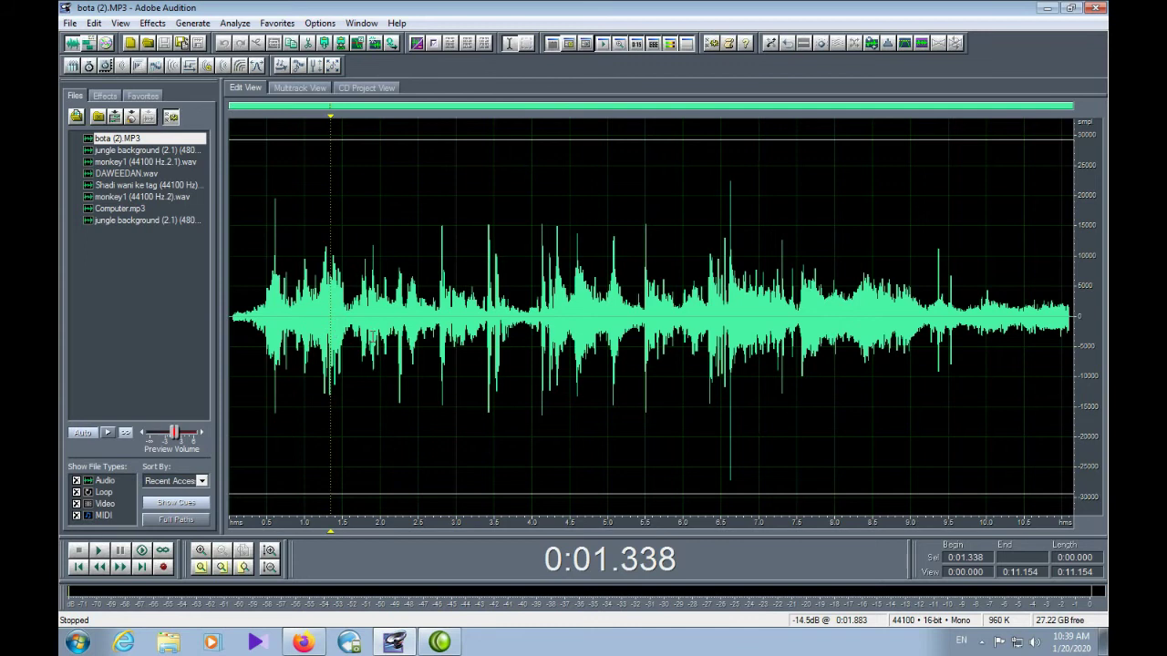
# Open the audio track of the video ALIBABA_For kids.mp4 as a waveform.
pyautogui.click(70, 23)
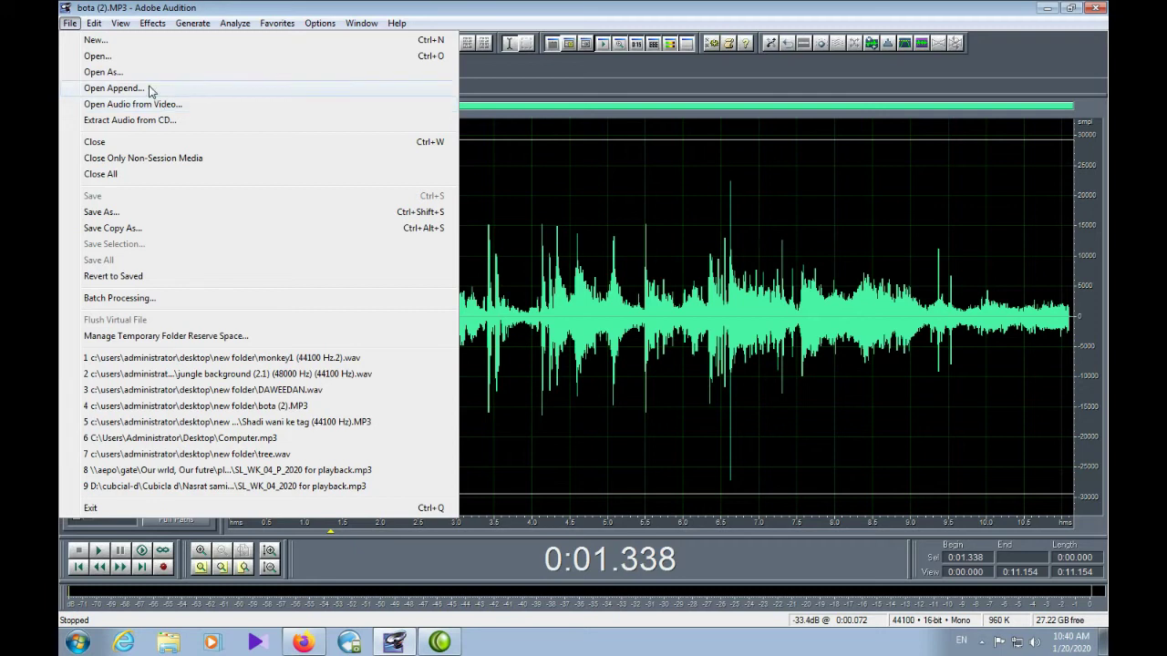
pyautogui.click(146, 106)
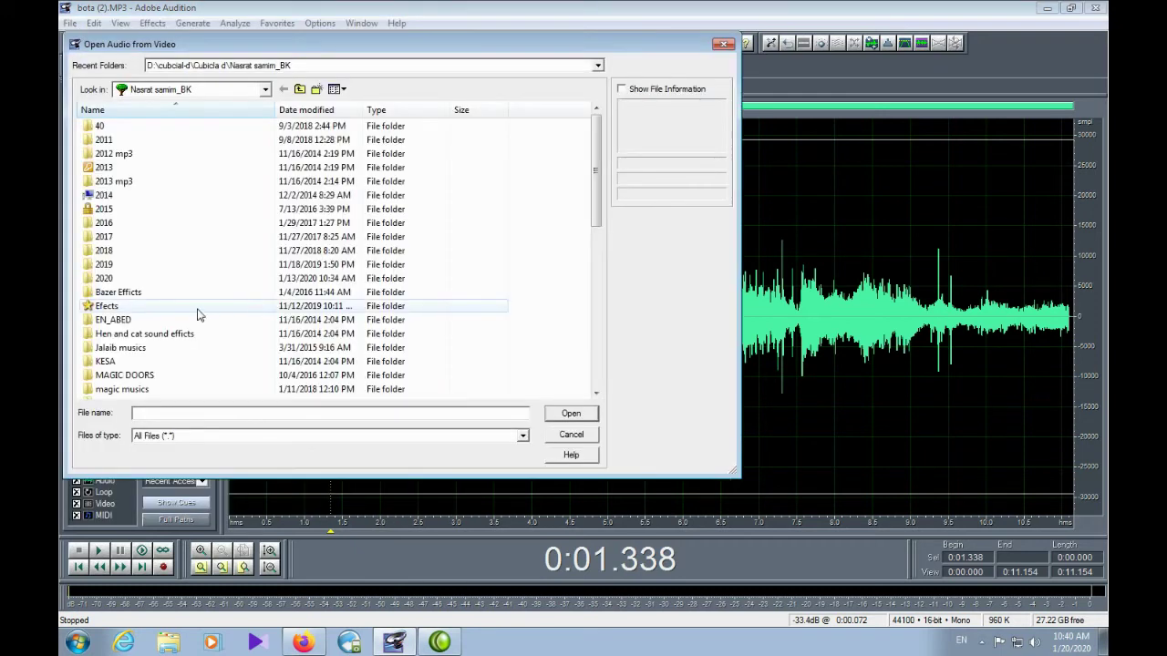
pyautogui.moveTo(599, 177); pyautogui.dragTo(591, 324)
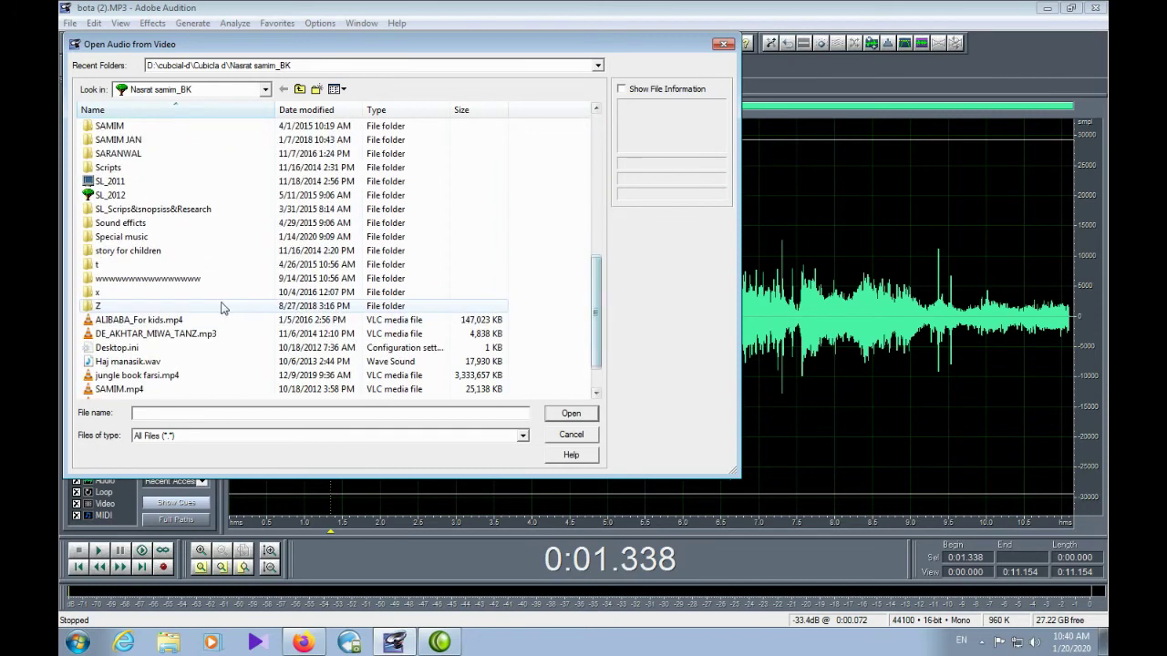
pyautogui.click(152, 323)
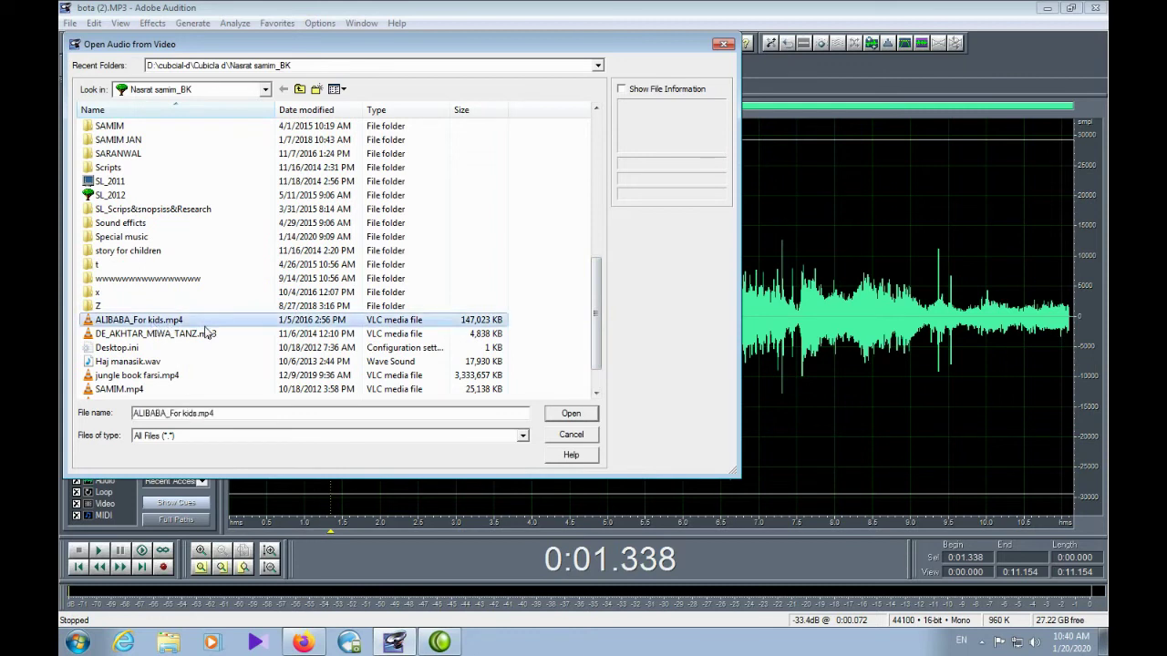
pyautogui.click(571, 415)
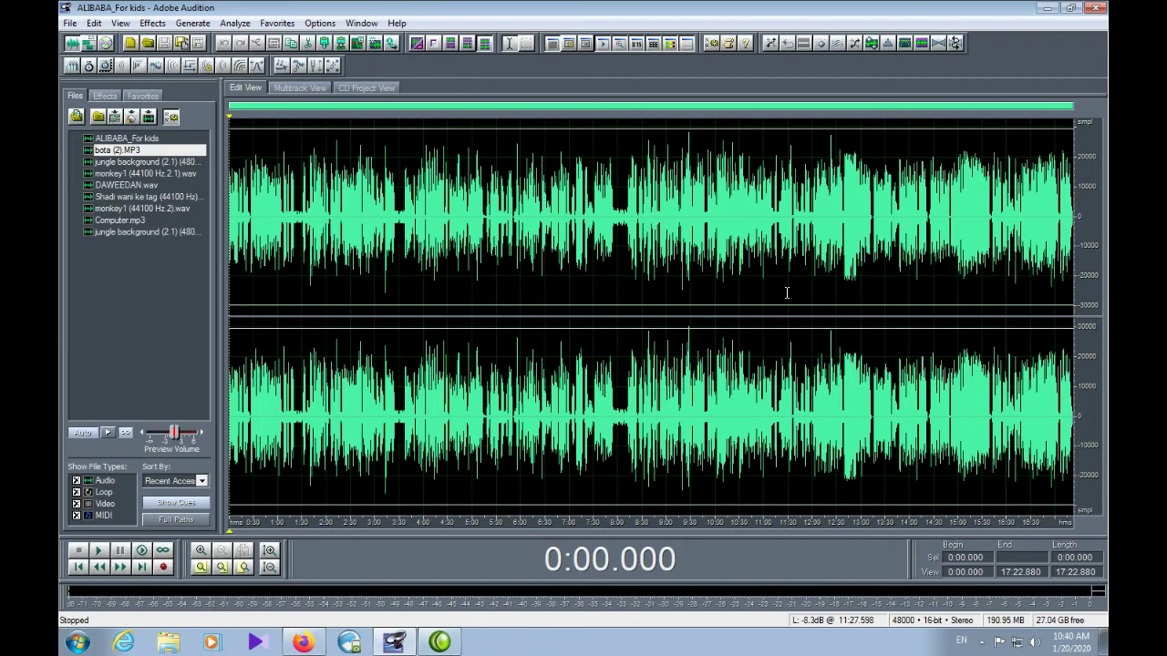
# Play the ALIBABA_For kids audio from about 6:12, then stop it and place the cursor at about 8:17.
pyautogui.click(69, 23)
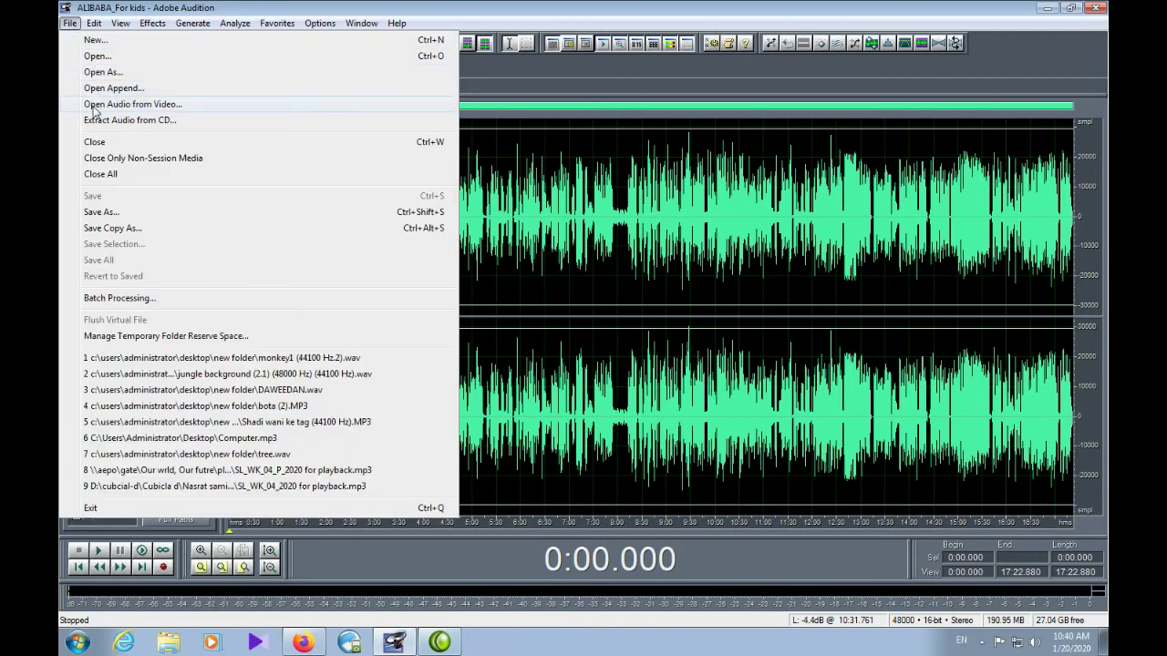
pyautogui.click(532, 264)
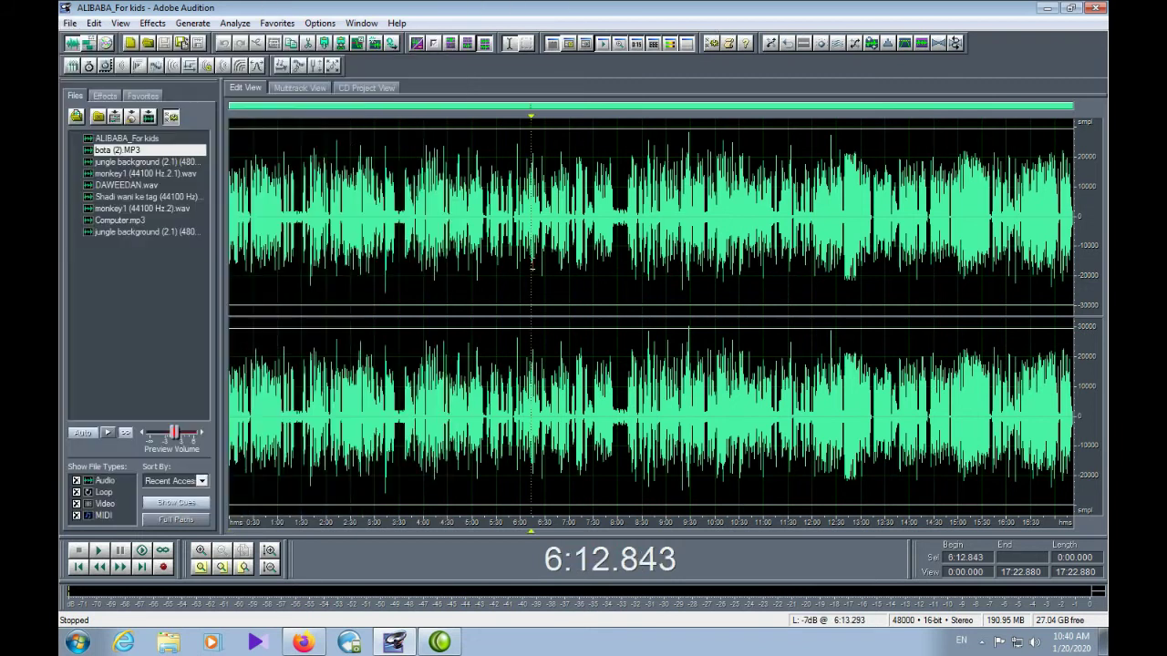
pyautogui.press('space')
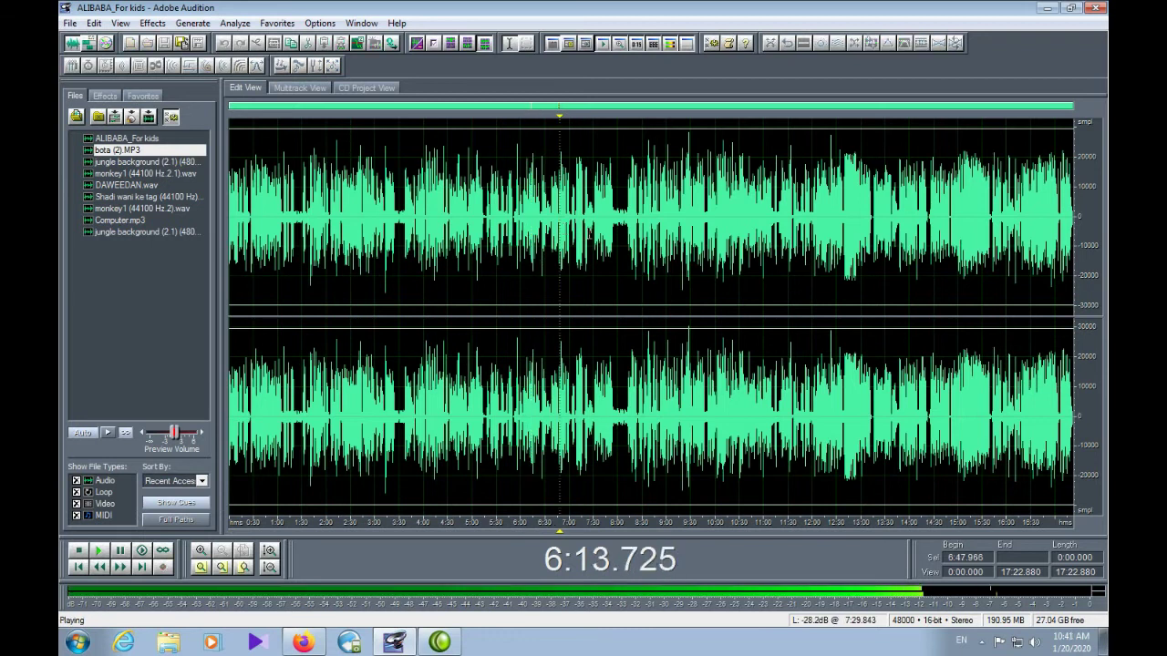
pyautogui.click(631, 226)
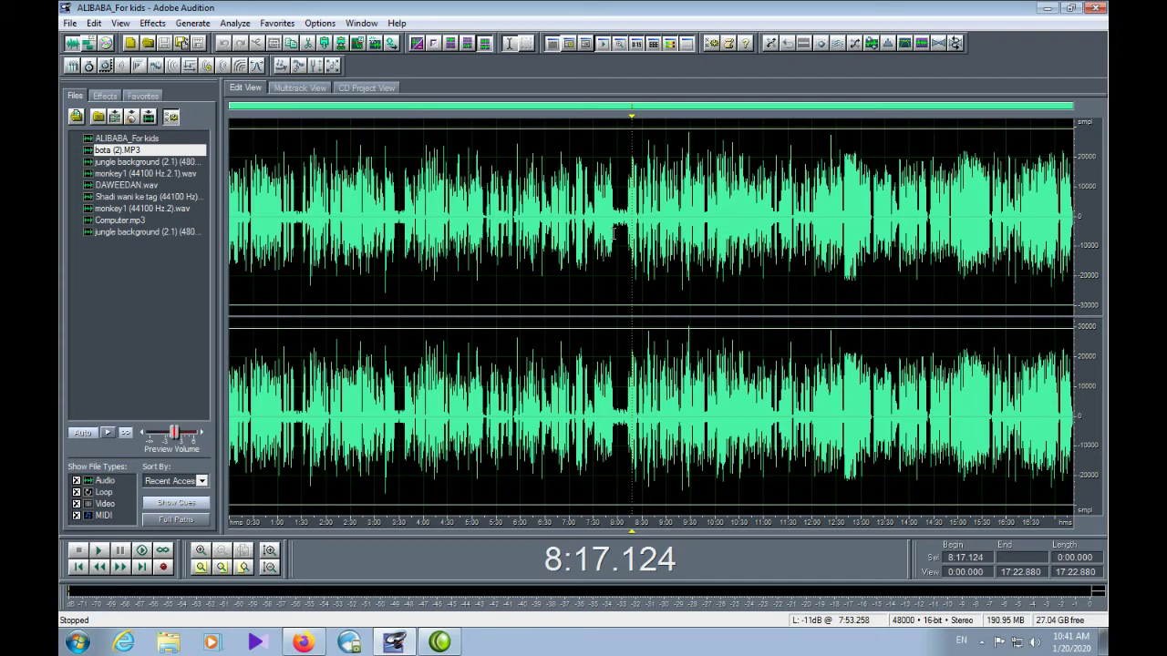
# Try to extract audio from a CD with the Extract to Single Waveform option enabled.
pyautogui.click(69, 23)
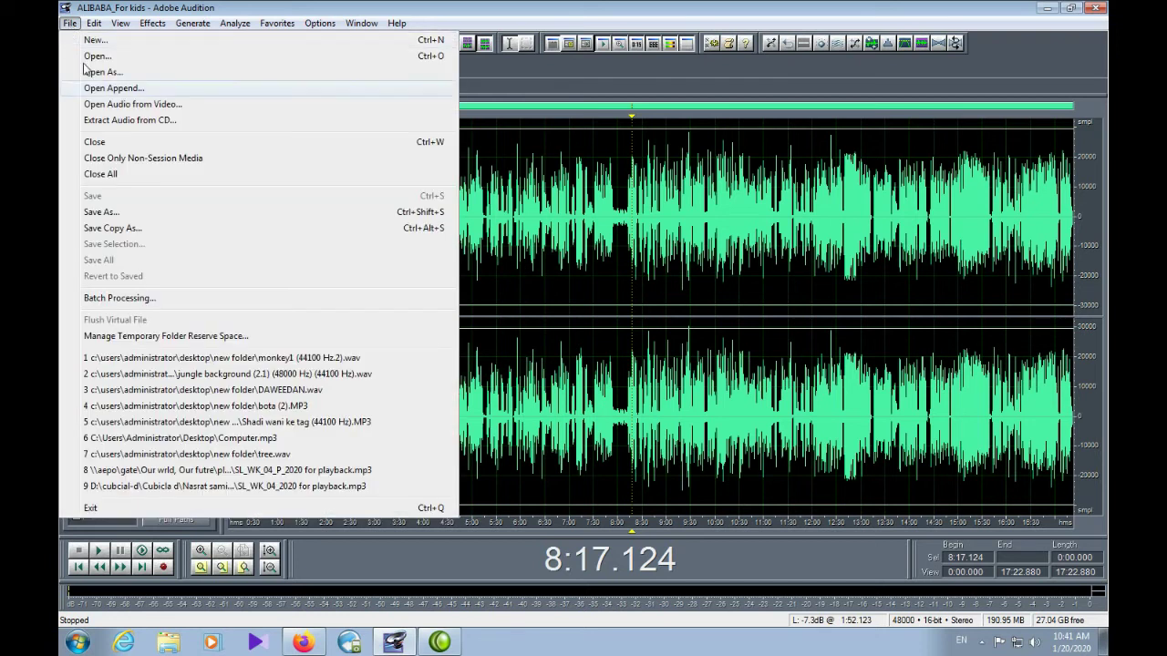
pyautogui.click(128, 126)
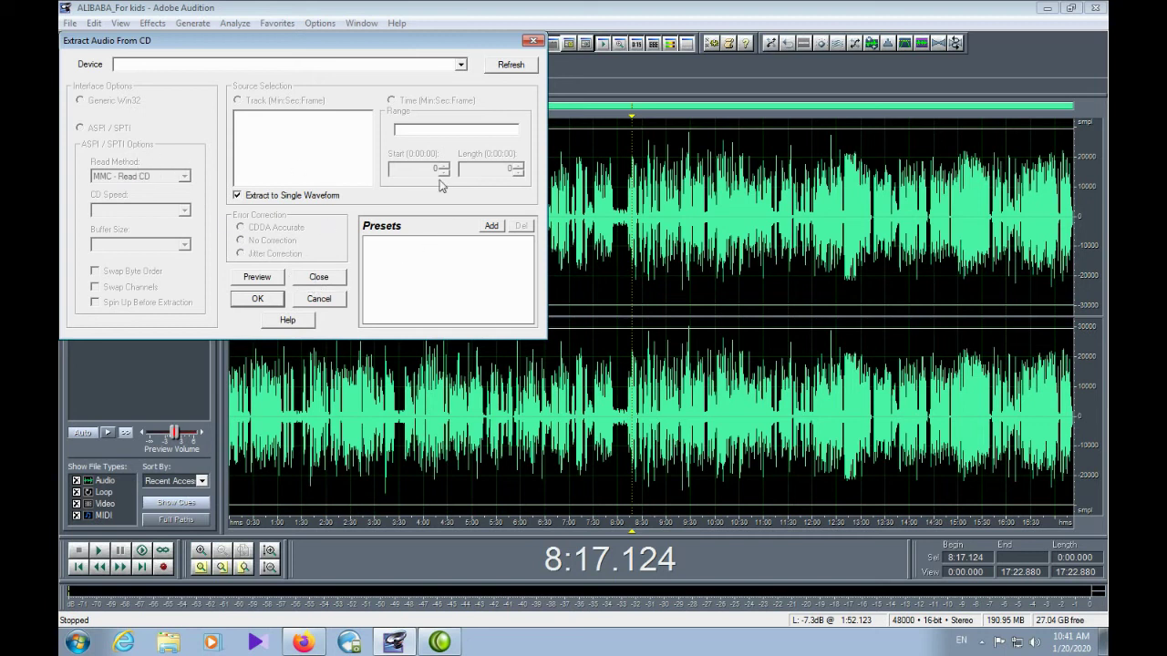
pyautogui.click(257, 301)
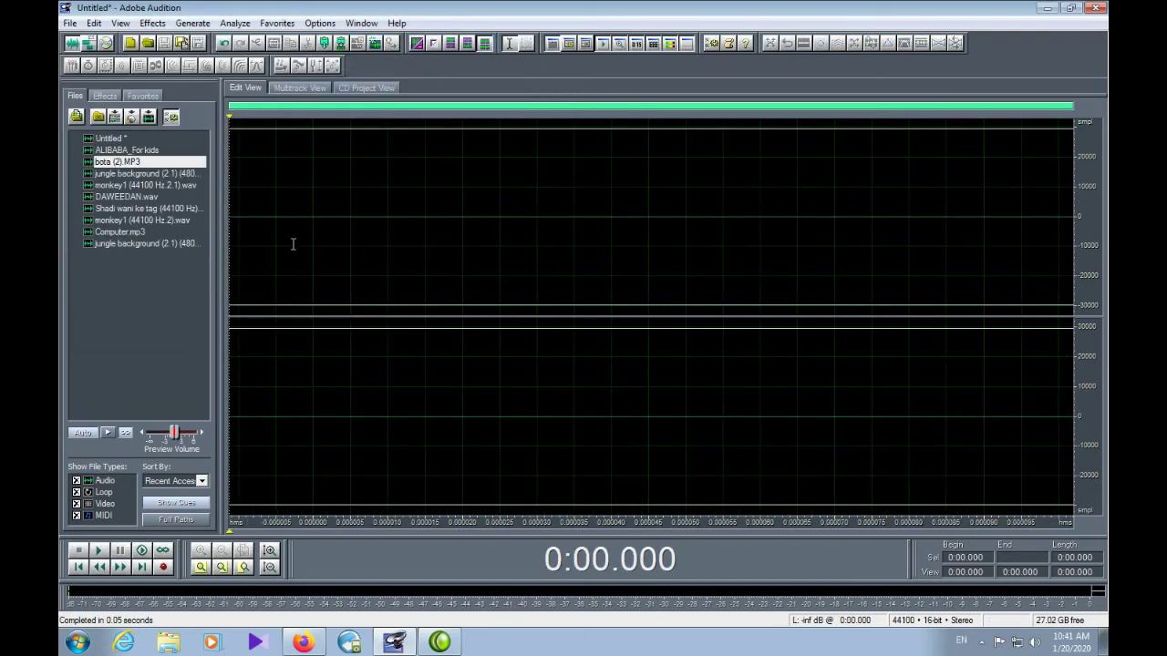
# Close the untitled waveform without saving it, and close the ALIBABA_For kids audio.
pyautogui.click(70, 24)
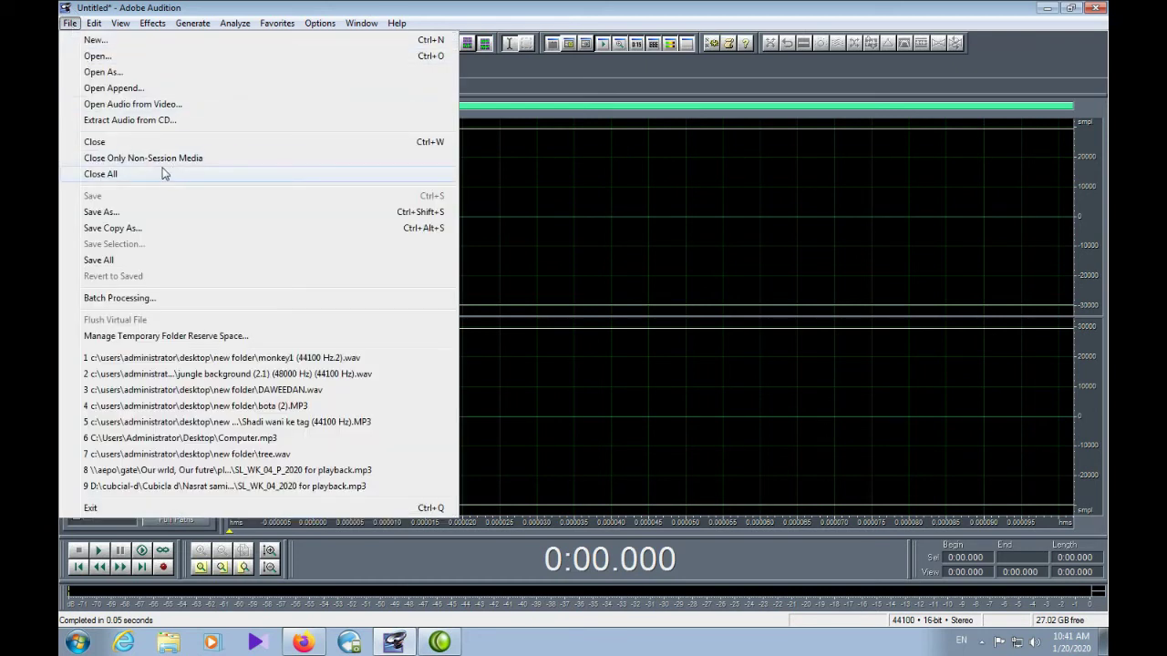
pyautogui.click(531, 214)
pyautogui.click(117, 139)
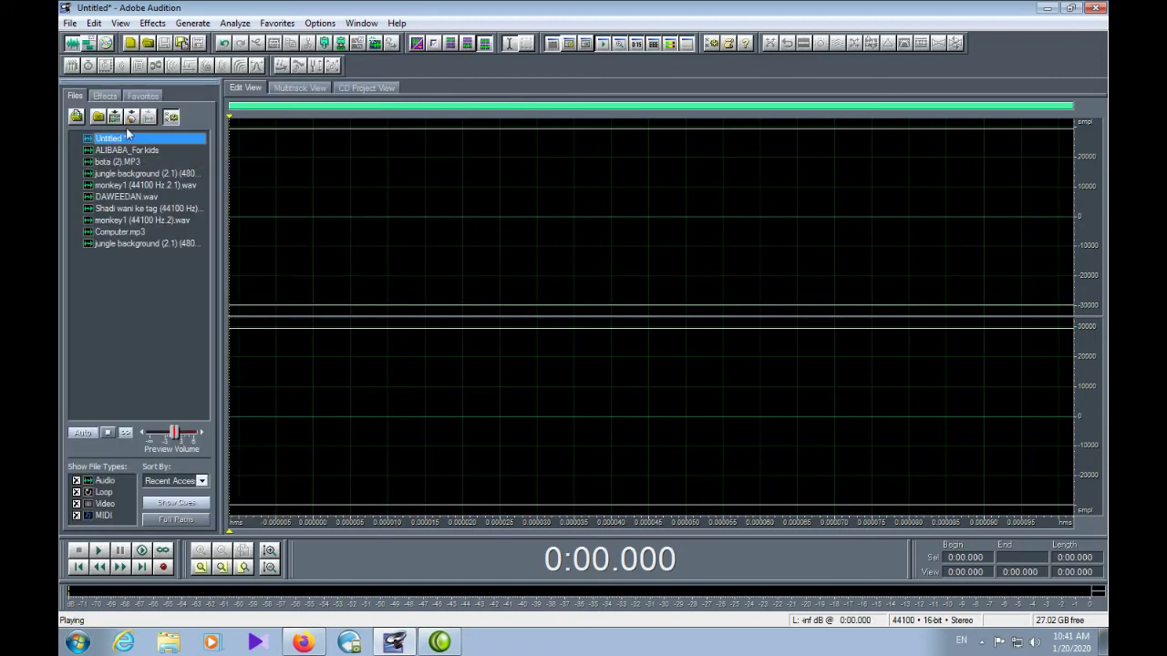
pyautogui.click(70, 24)
pyautogui.click(86, 143)
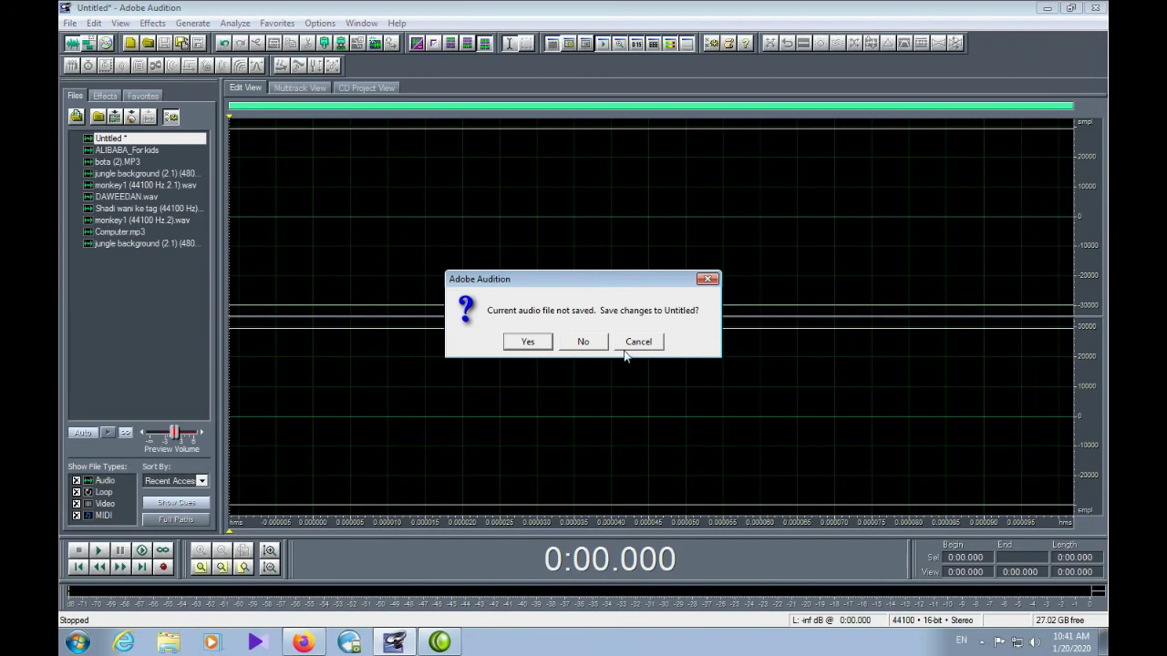
pyautogui.click(583, 342)
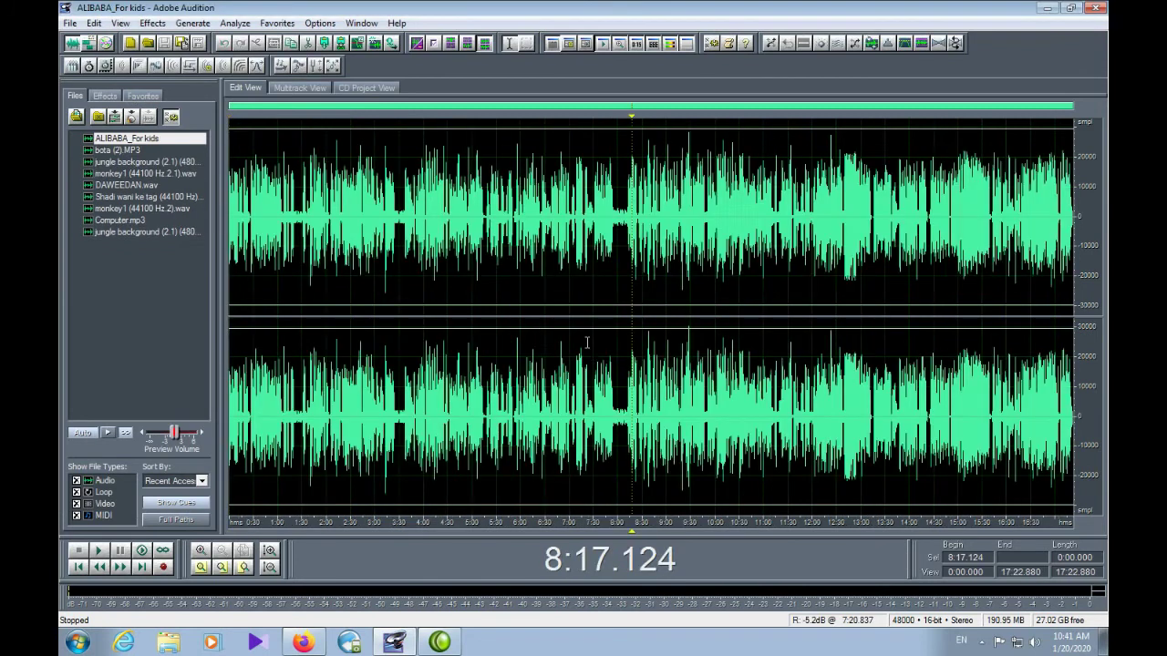
pyautogui.click(70, 24)
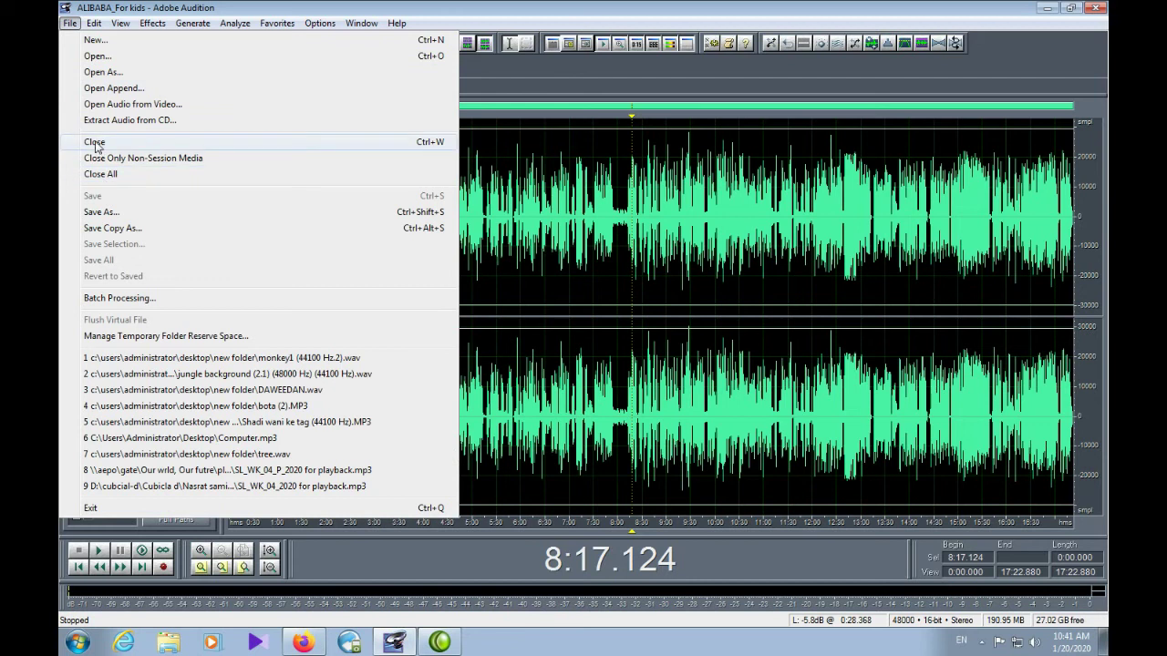
pyautogui.click(95, 143)
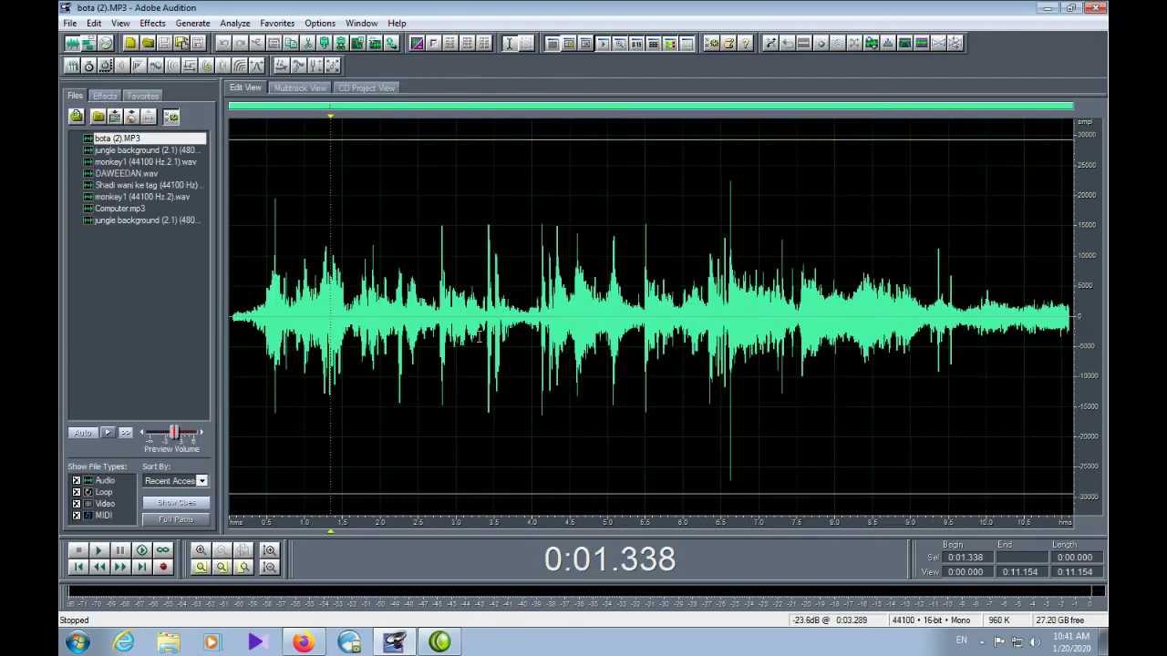
# Select all the open audio files and place them on separate tracks in Multitrack View, starting at about 4.7 seconds.
pyautogui.click(71, 23)
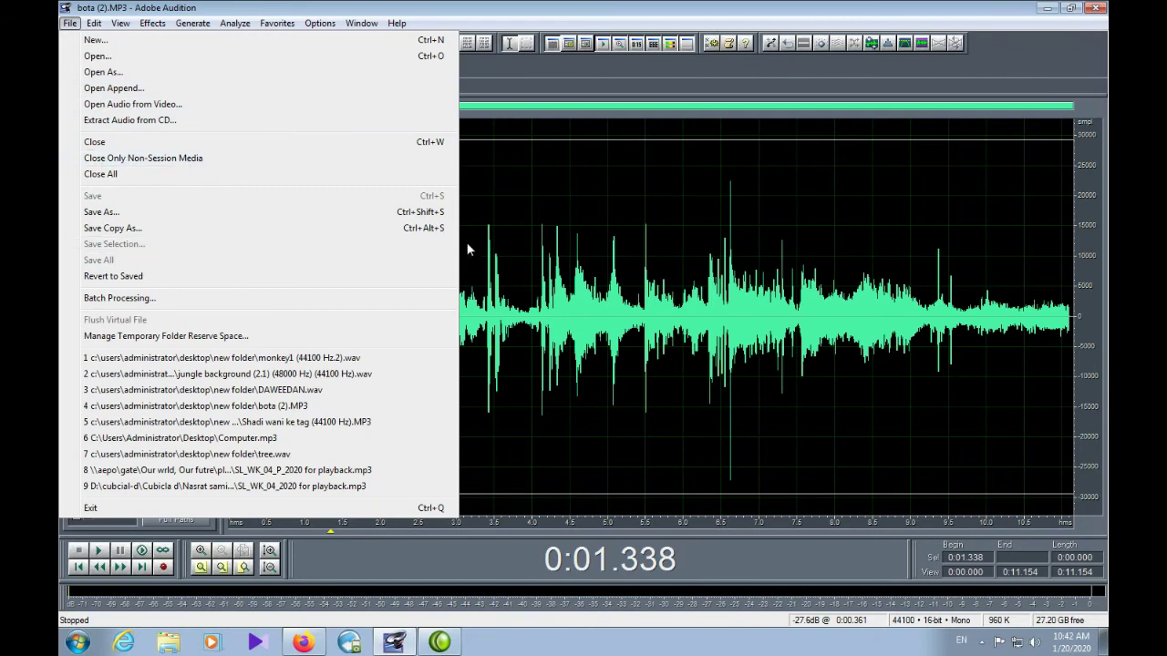
pyautogui.click(542, 279)
pyautogui.moveTo(205, 291); pyautogui.dragTo(151, 123)
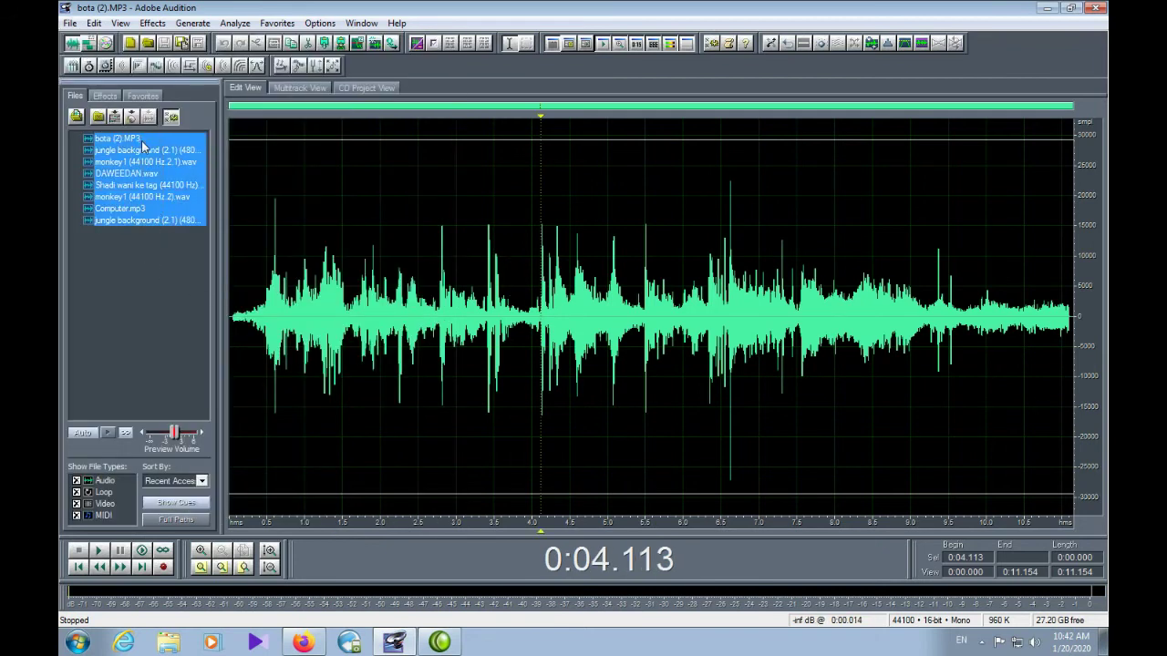
pyautogui.click(88, 43)
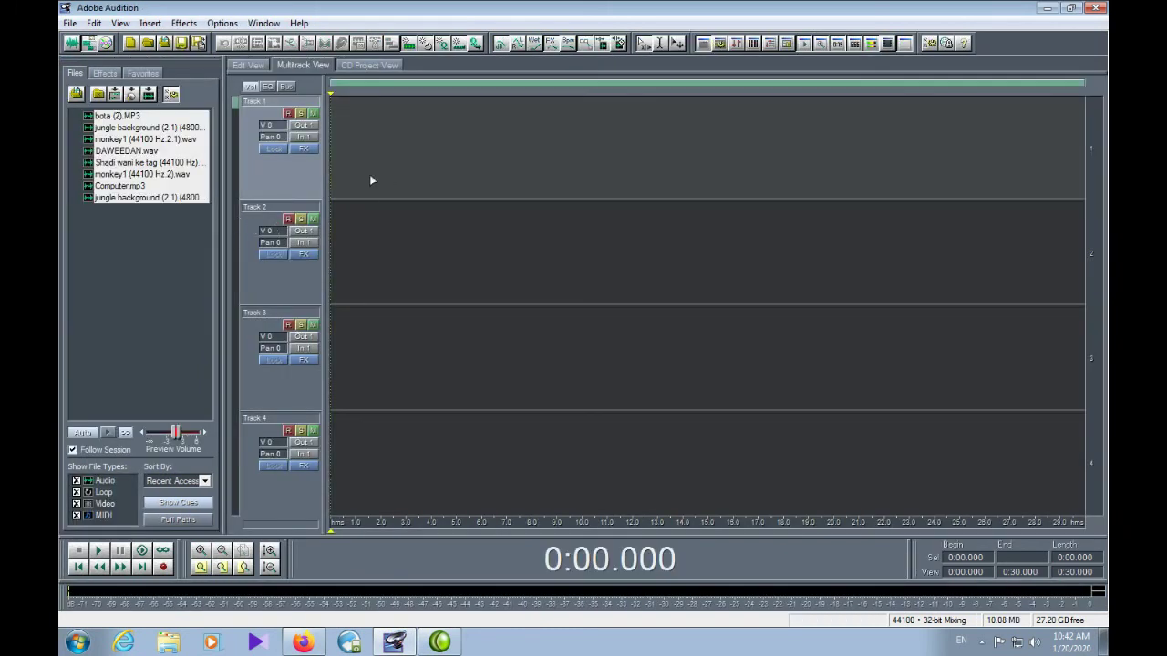
pyautogui.click(393, 153)
pyautogui.moveTo(128, 116); pyautogui.dragTo(445, 158)
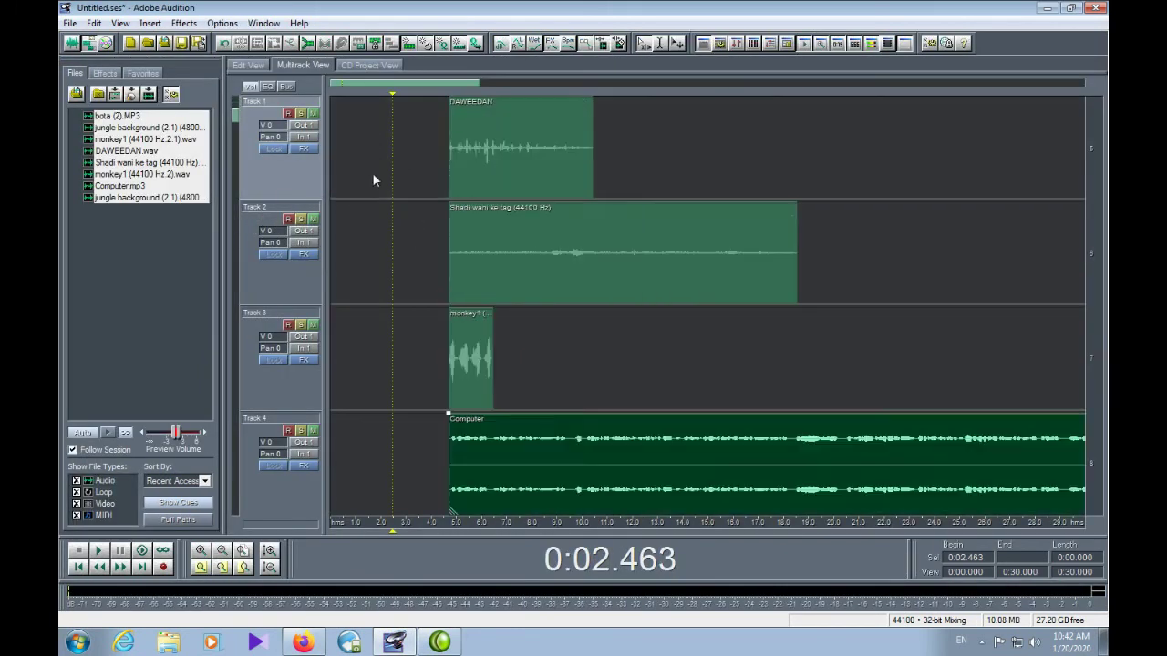
# Play the multitrack session from about 2.5 seconds and look through the tracks down to Track 99.
pyautogui.press('space')
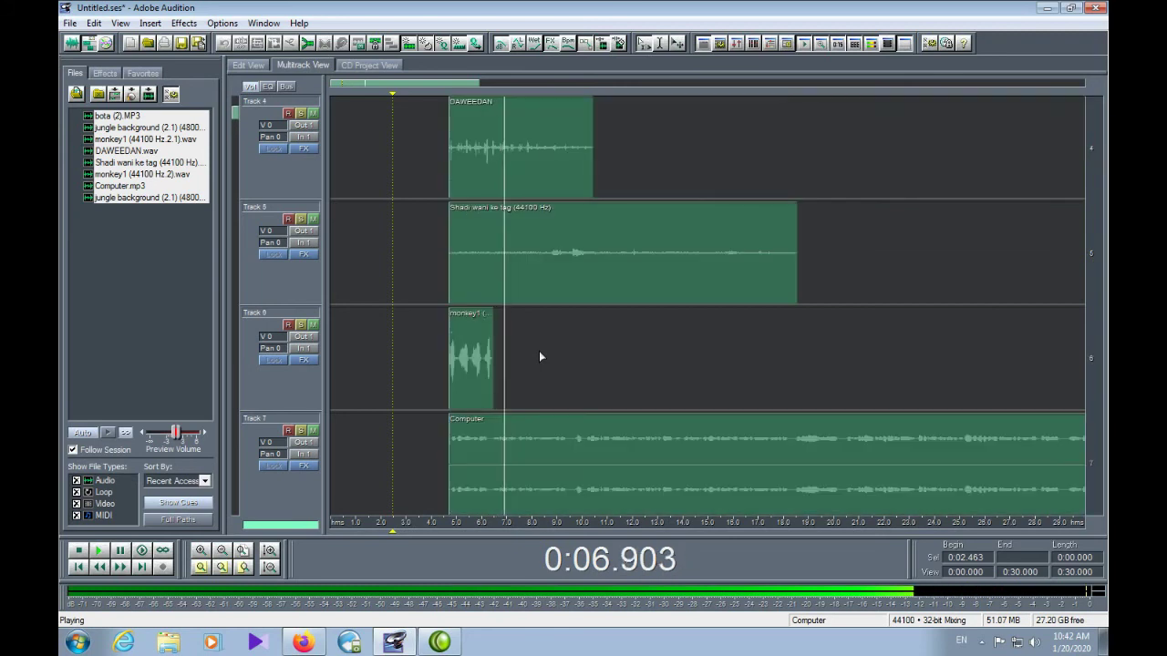
pyautogui.moveTo(236, 103); pyautogui.dragTo(237, 146)
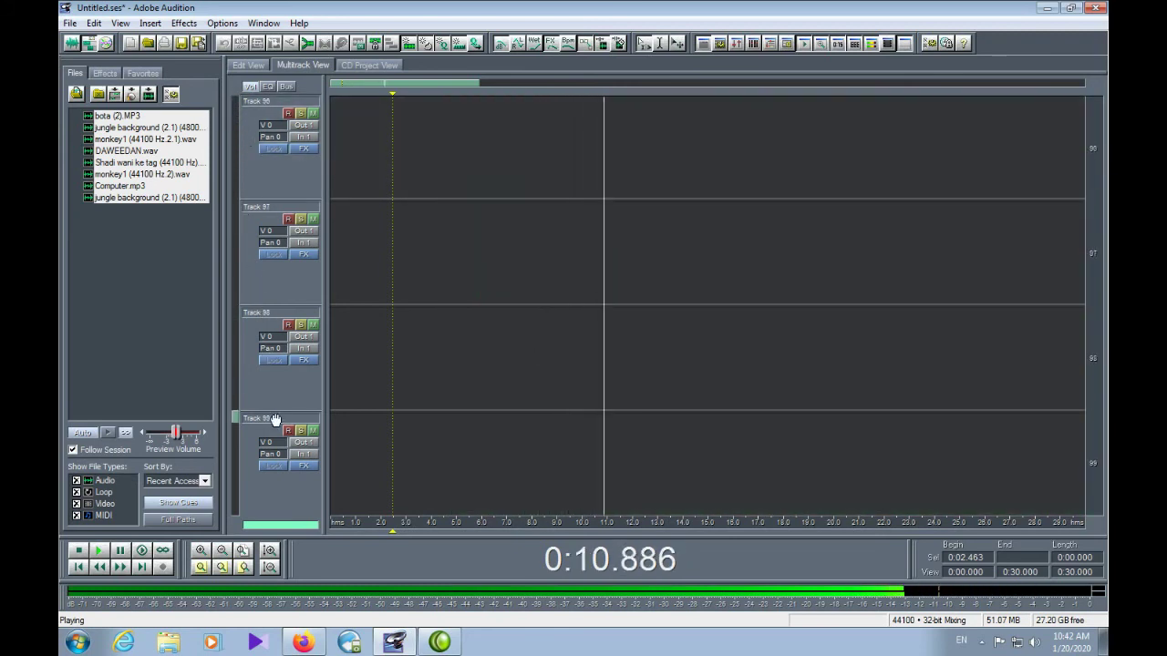
# Look through the remaining empty tracks past Track 117, return to Track 1 and stop the session playback.
pyautogui.click(235, 484)
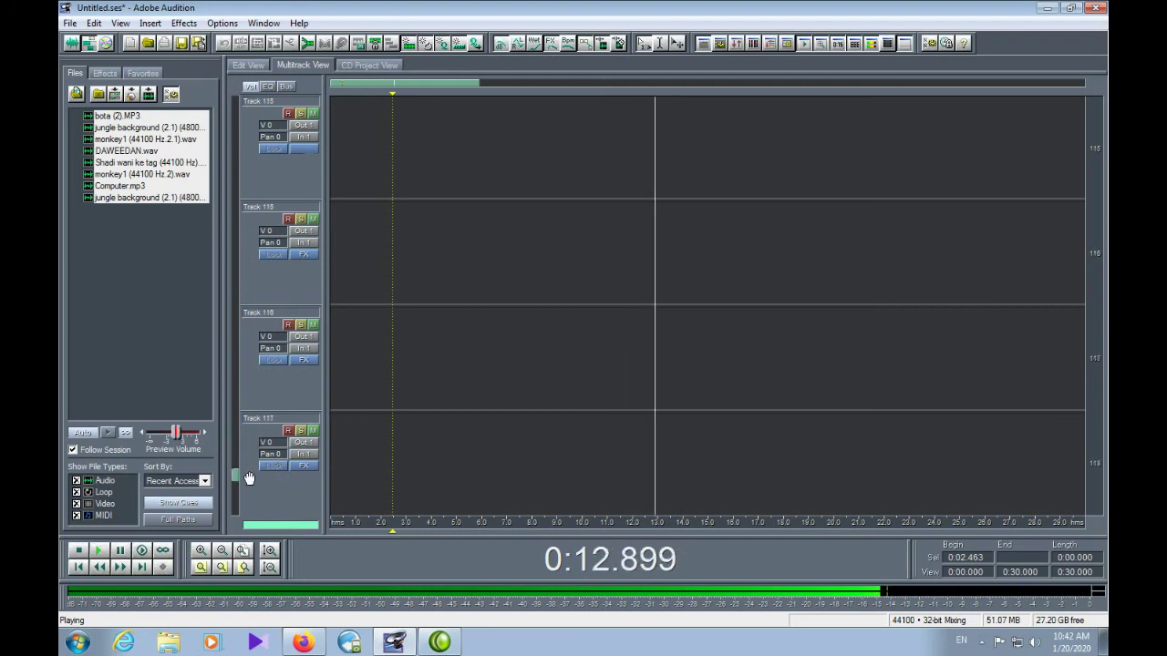
pyautogui.moveTo(250, 494); pyautogui.dragTo(264, 115)
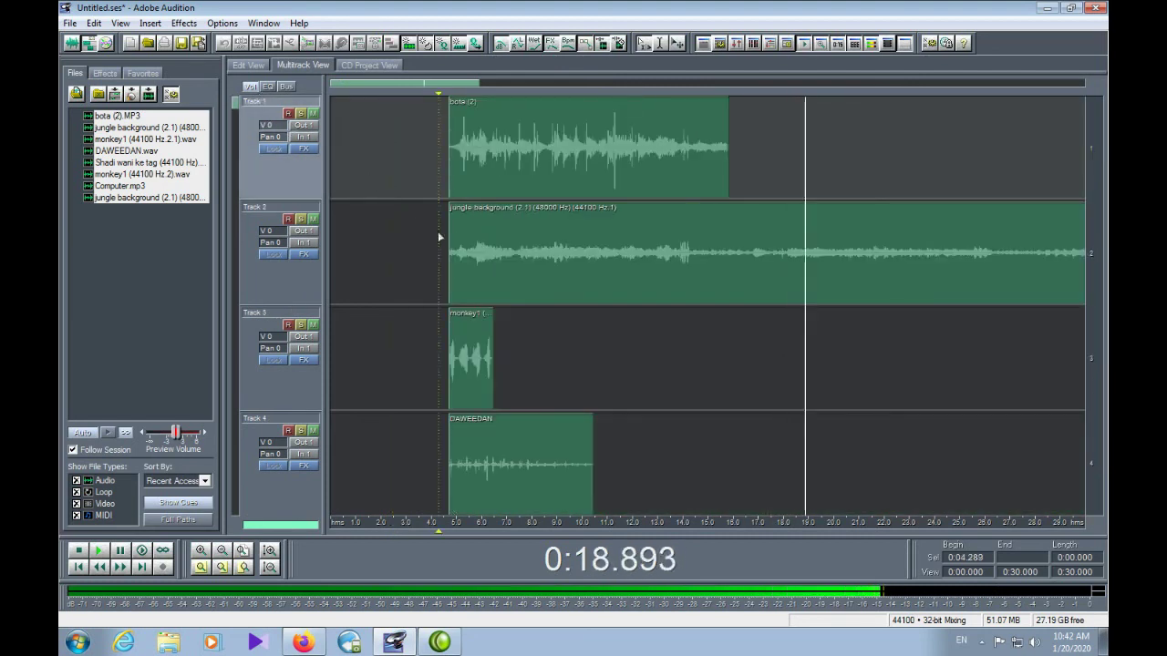
pyautogui.click(438, 230)
pyautogui.scroll(-3, 416, 289)
pyautogui.scroll(3, 362, 236)
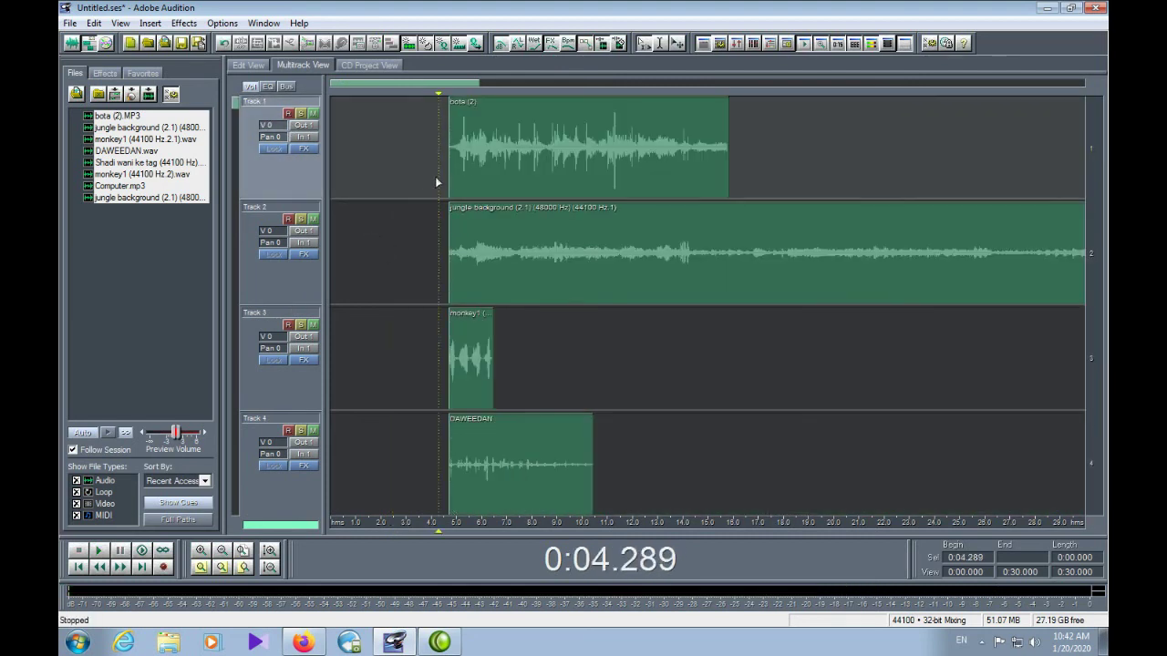
pyautogui.click(447, 180)
# Switch to Edit View and try to close only the media that is not used in the session.
pyautogui.click(72, 43)
pyautogui.click(69, 22)
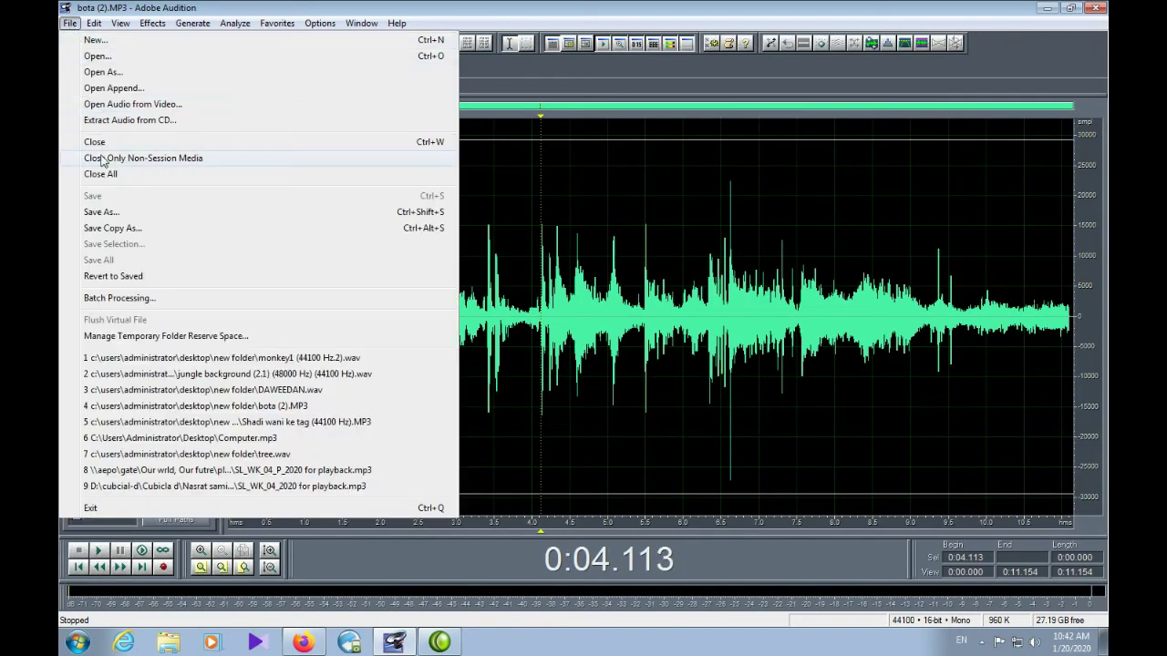
pyautogui.click(178, 158)
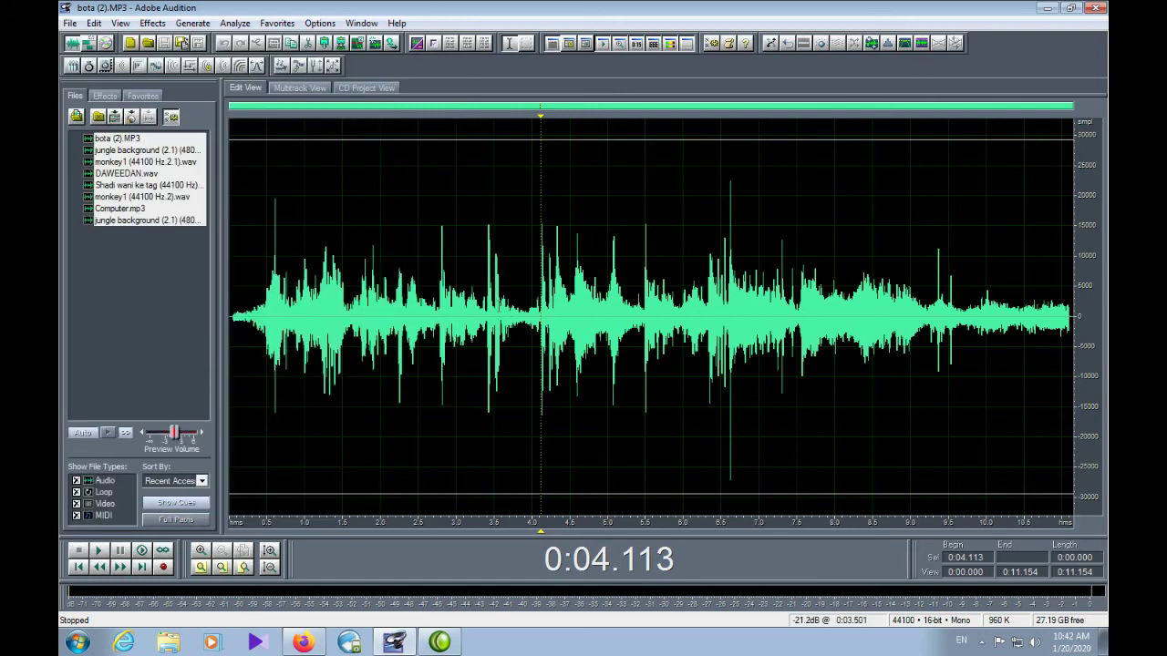
pyautogui.click(69, 23)
pyautogui.click(101, 159)
pyautogui.click(69, 23)
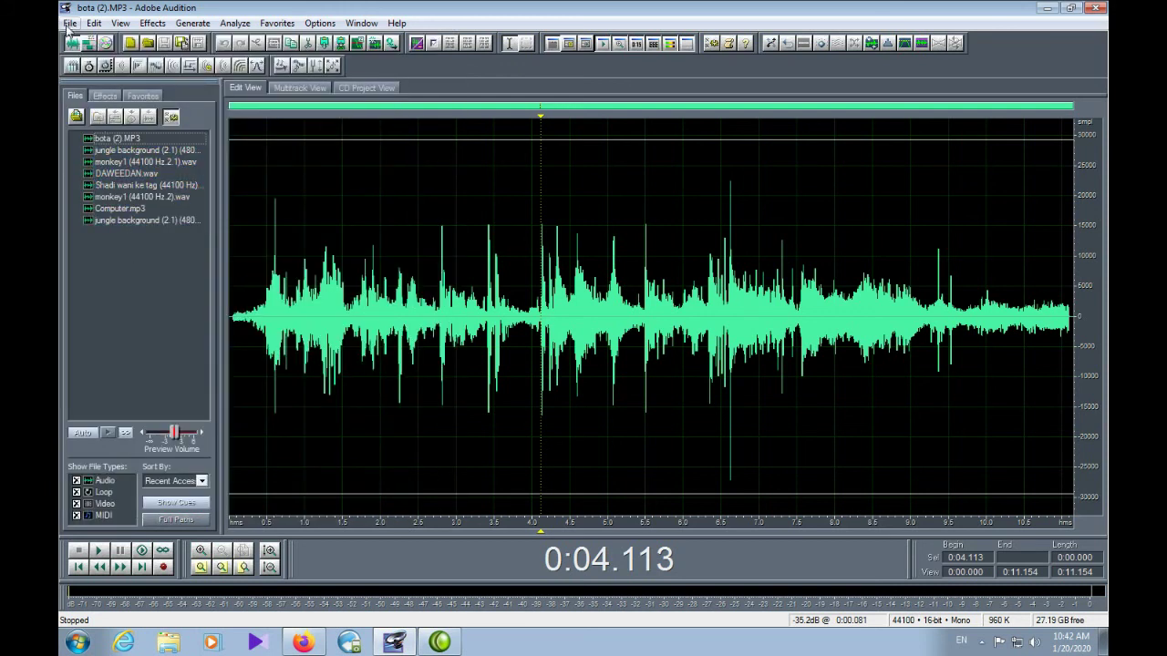
pyautogui.click(101, 159)
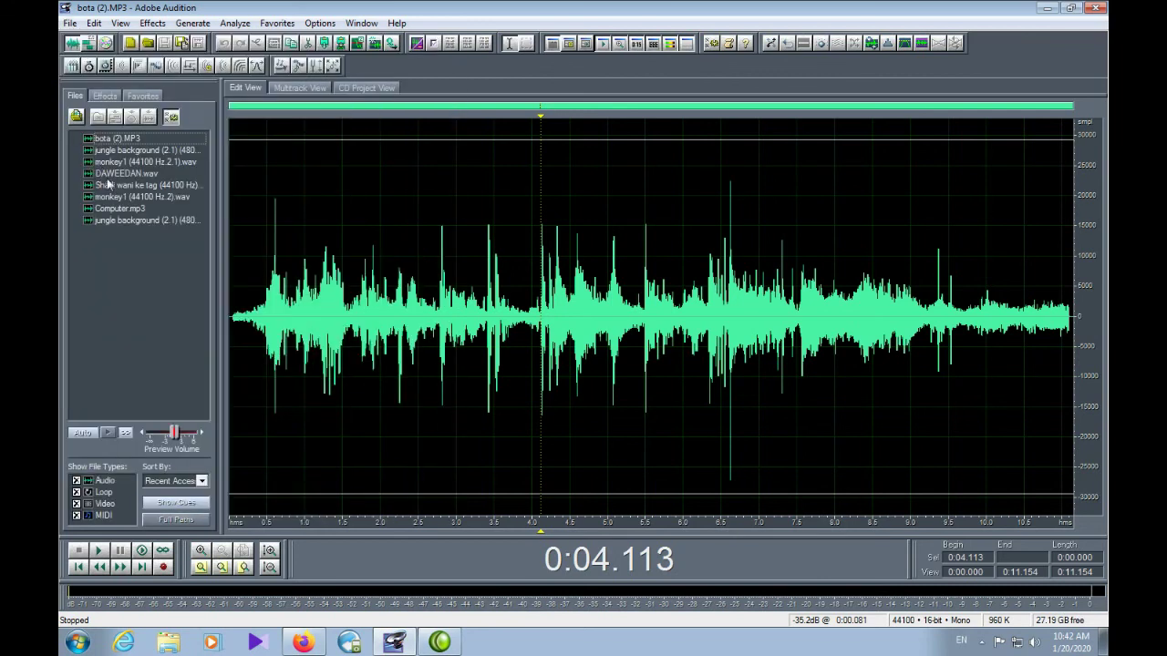
pyautogui.click(69, 23)
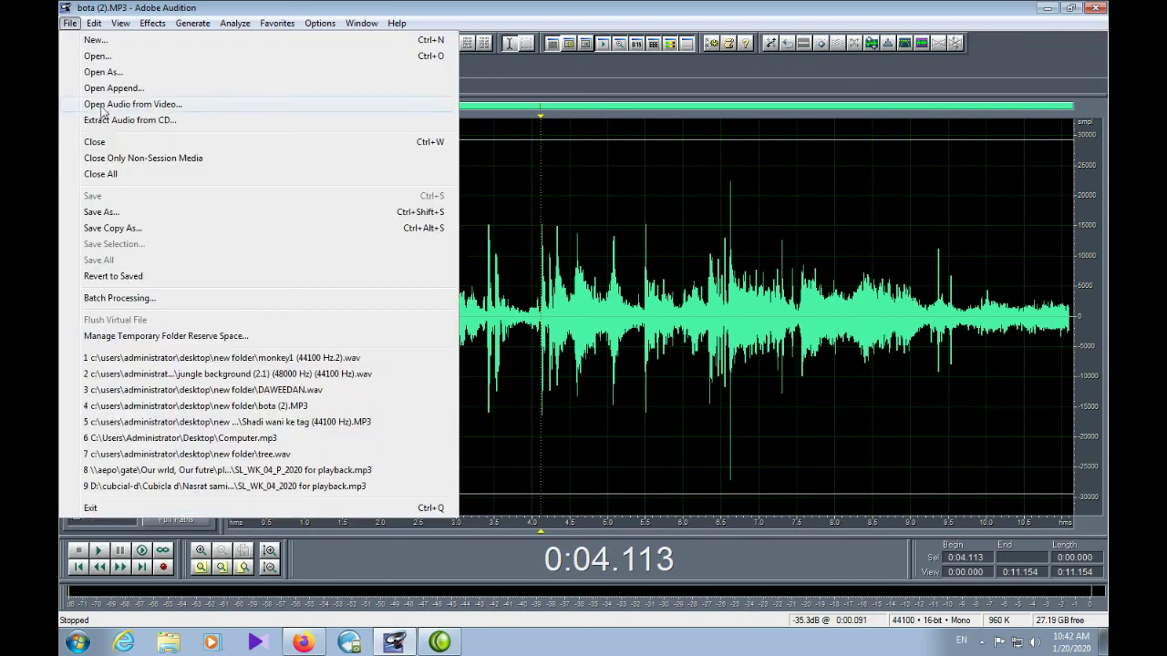
pyautogui.click(113, 160)
pyautogui.moveTo(136, 265); pyautogui.dragTo(123, 135)
pyautogui.click(69, 23)
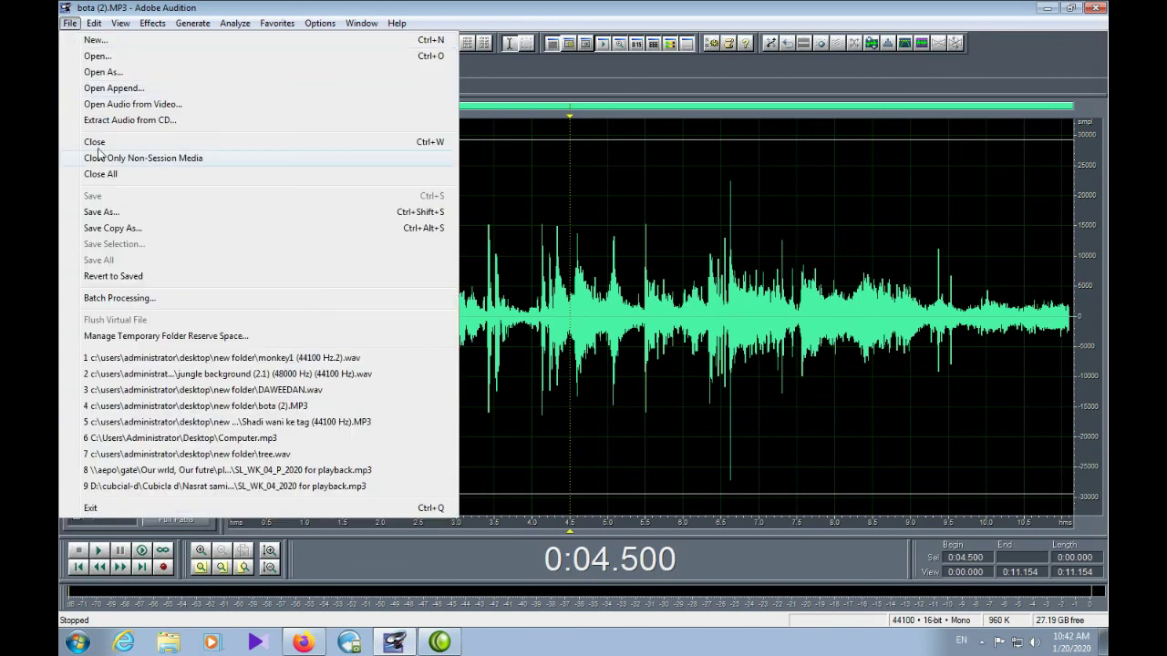
pyautogui.click(101, 157)
pyautogui.click(129, 245)
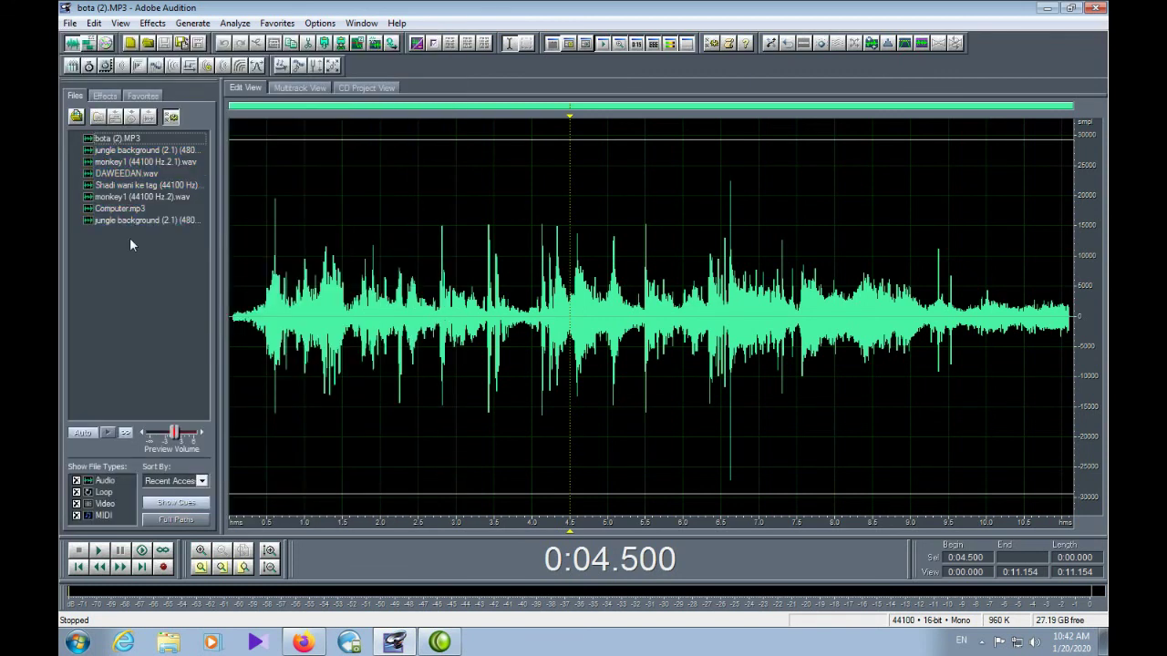
# Select all the files in the list and close everything without saving the untitled session.
pyautogui.click(69, 23)
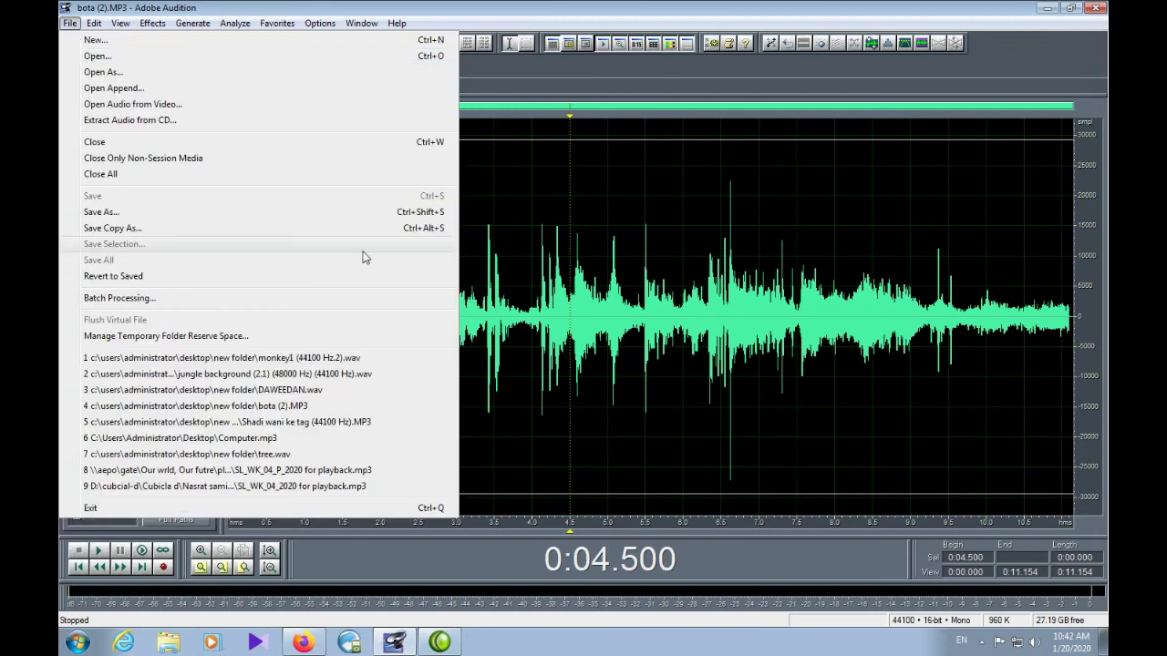
pyautogui.click(478, 277)
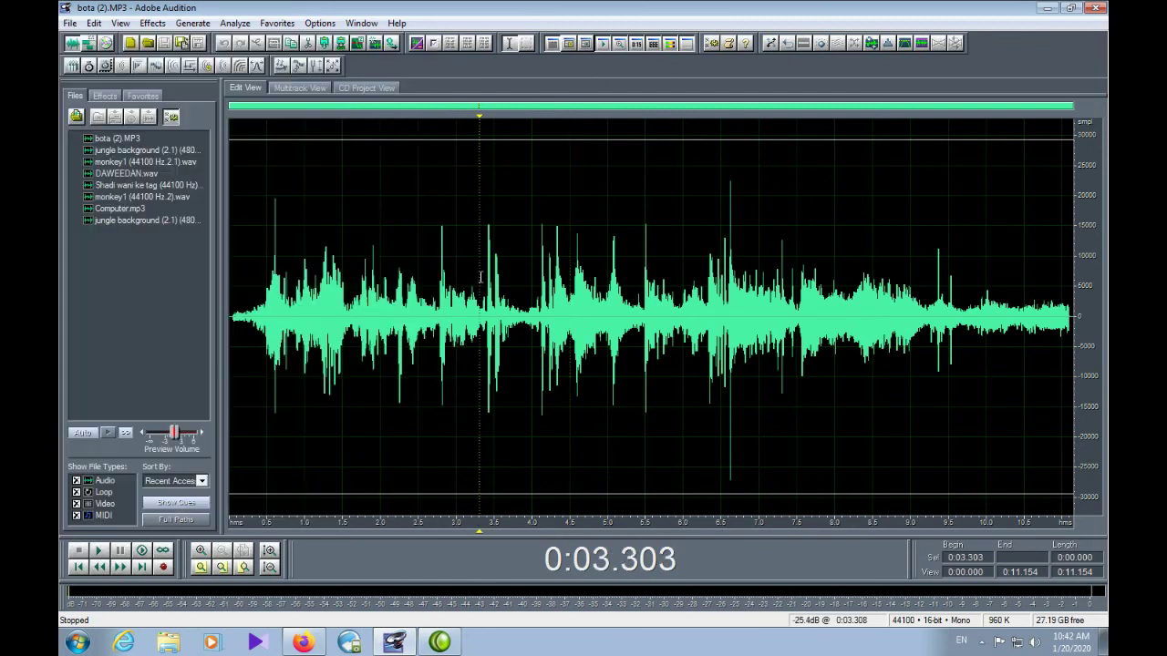
pyautogui.click(70, 22)
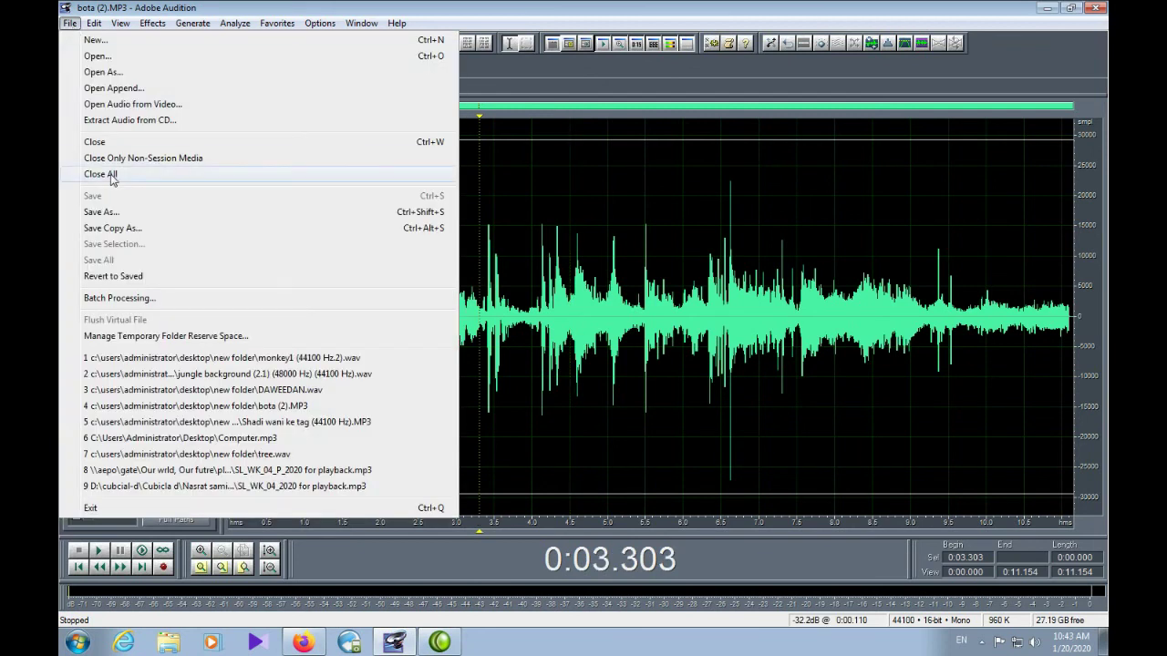
pyautogui.click(579, 273)
pyautogui.keyDown('shift'); pyautogui.click(144, 220); pyautogui.keyUp('shift')
pyautogui.hotkey('ctrl', 'a')
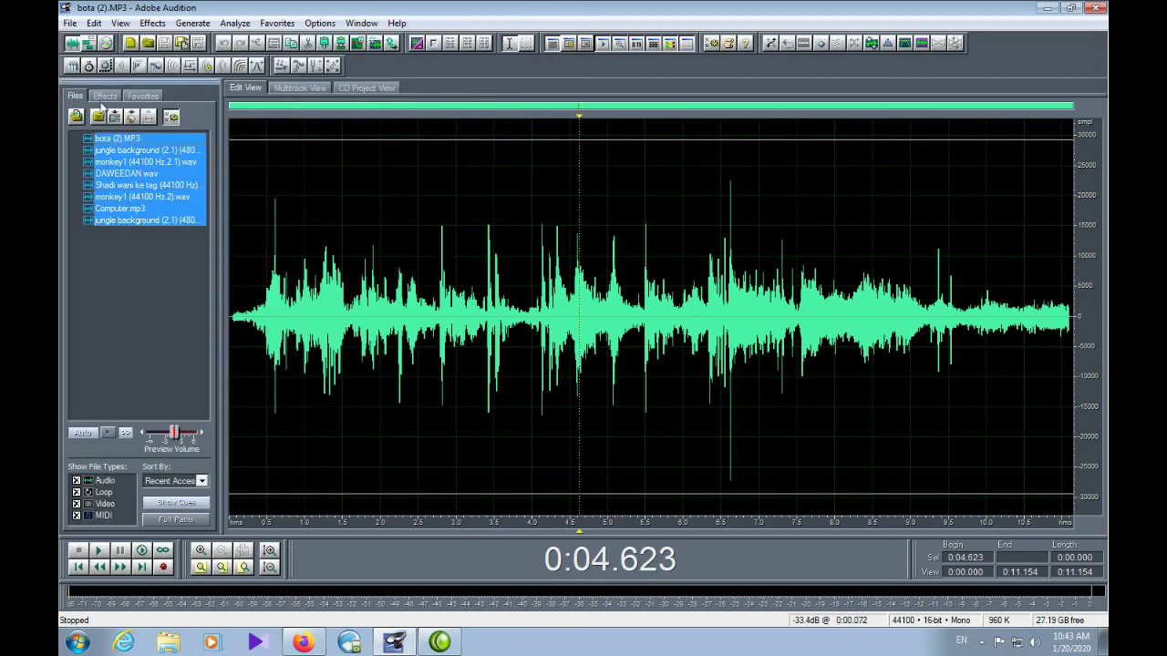
pyautogui.click(70, 22)
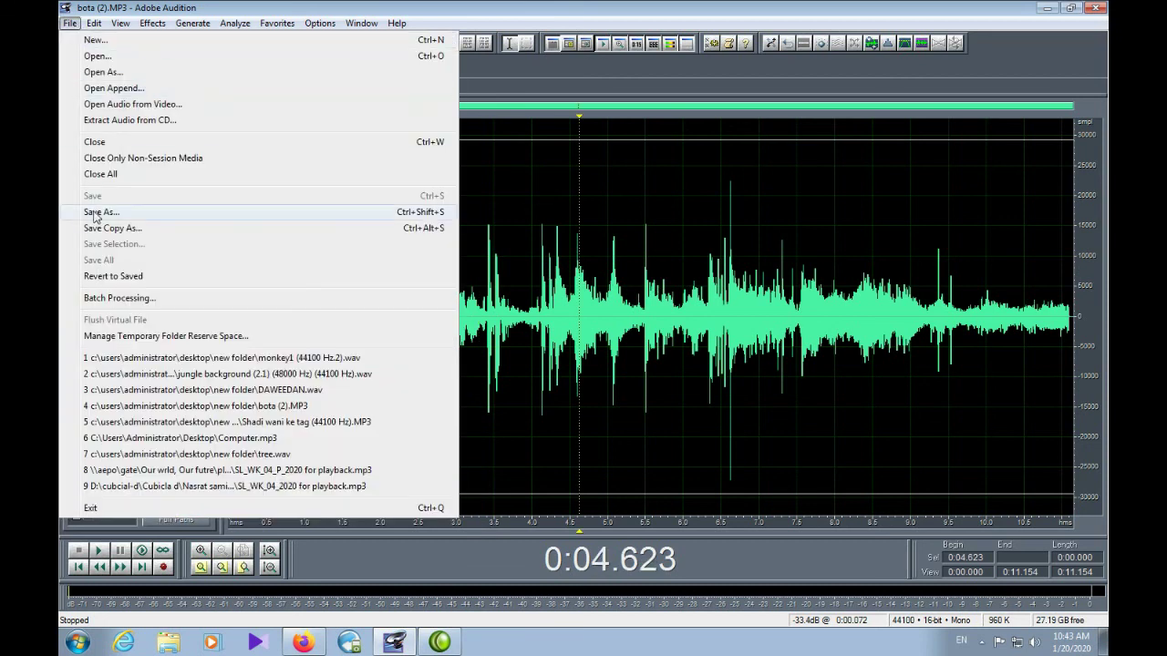
pyautogui.click(109, 174)
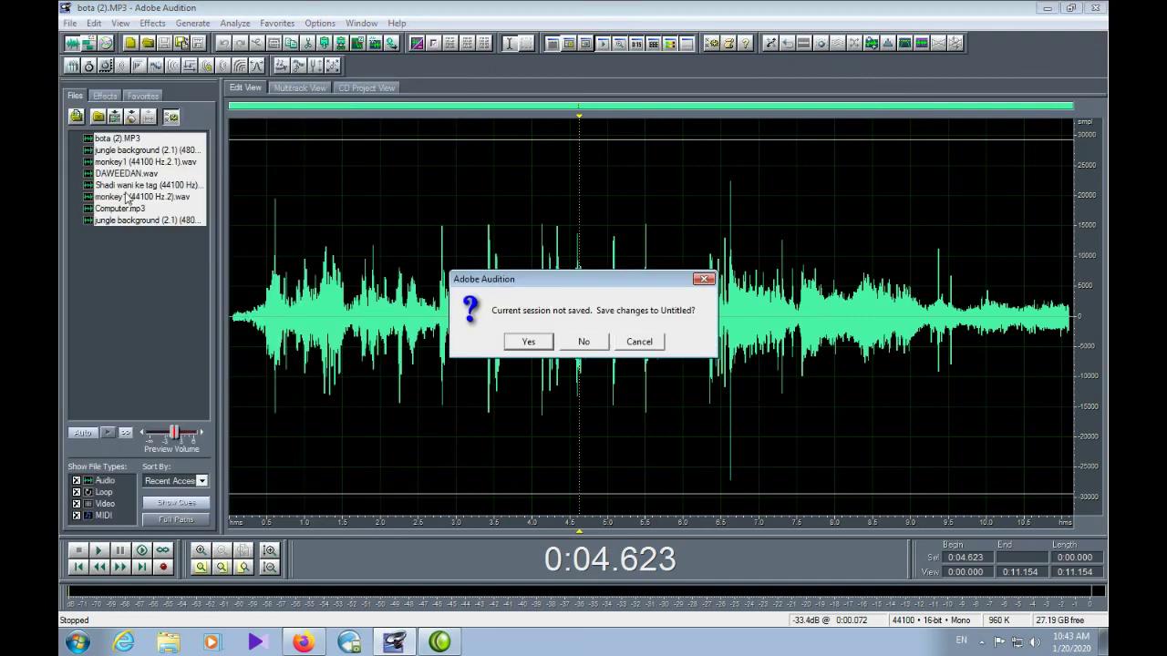
pyautogui.click(585, 342)
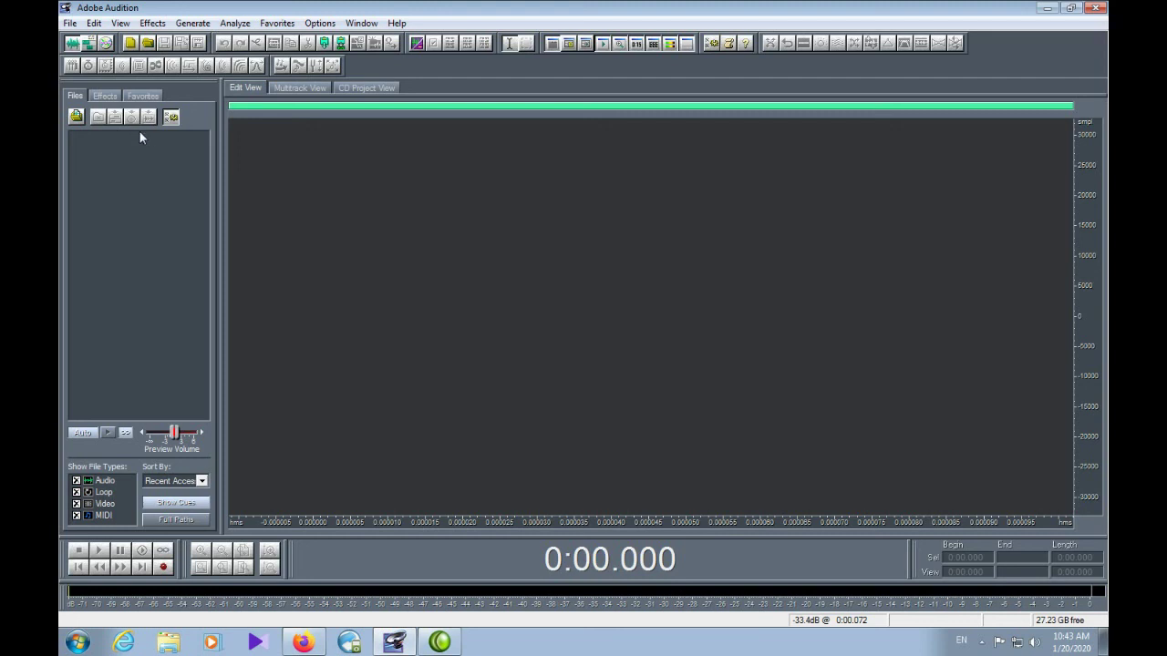
# Check the file closing commands with no files open, and exit Adobe Audition to the desktop.
pyautogui.click(69, 23)
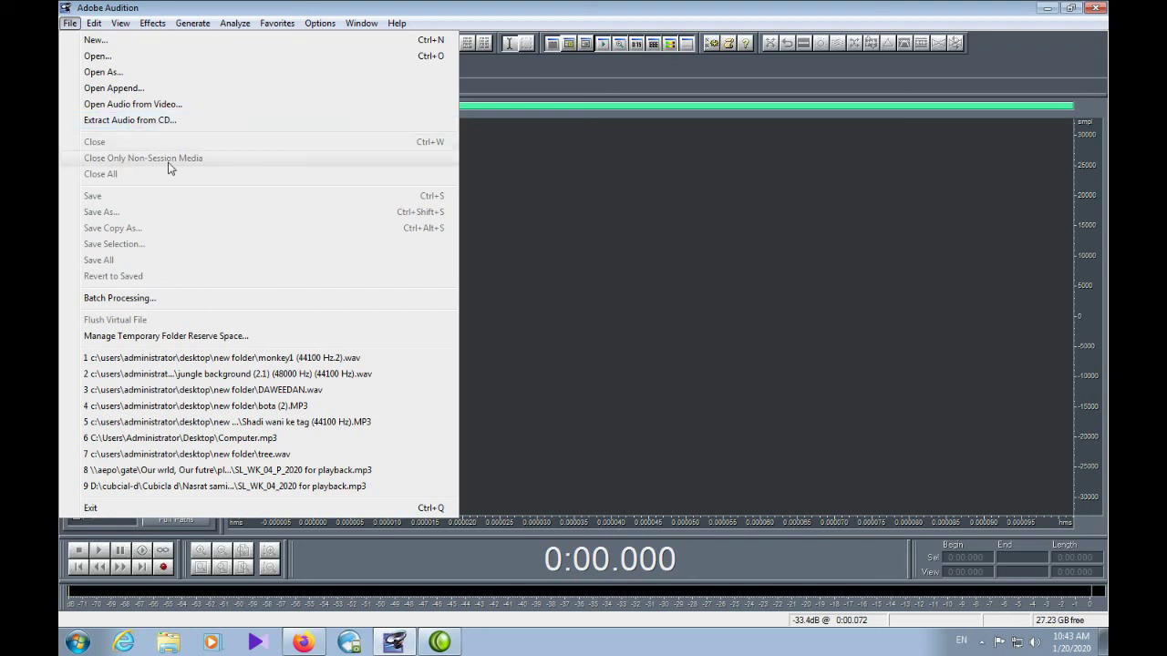
pyautogui.click(515, 255)
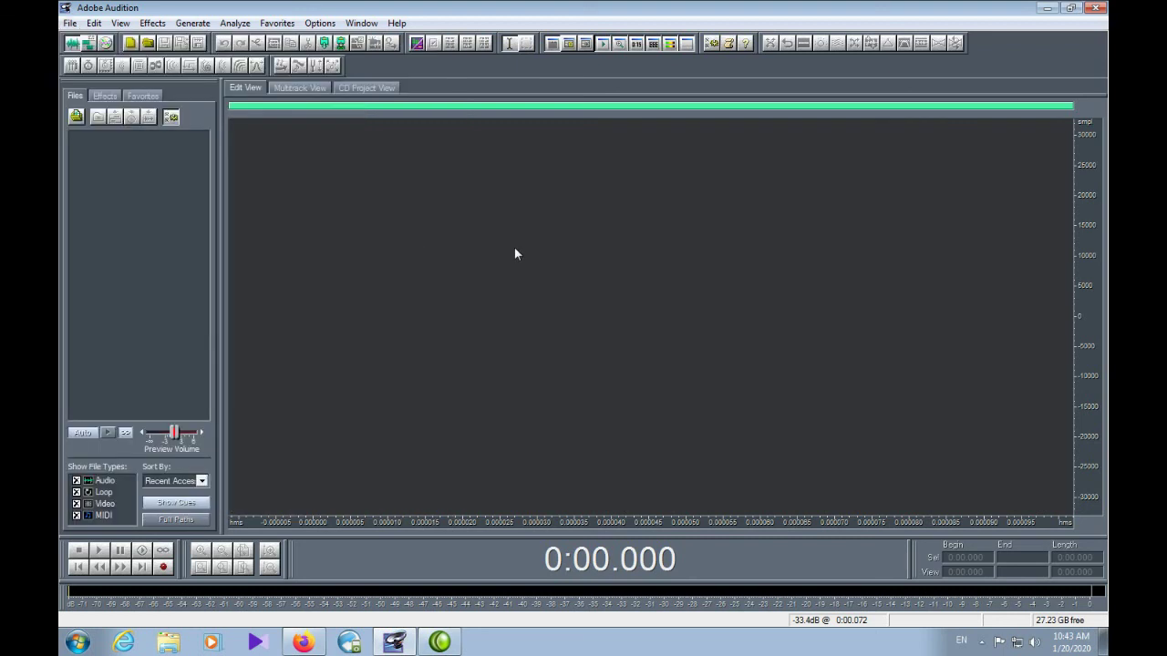
pyautogui.click(1071, 7)
pyautogui.click(1088, 242)
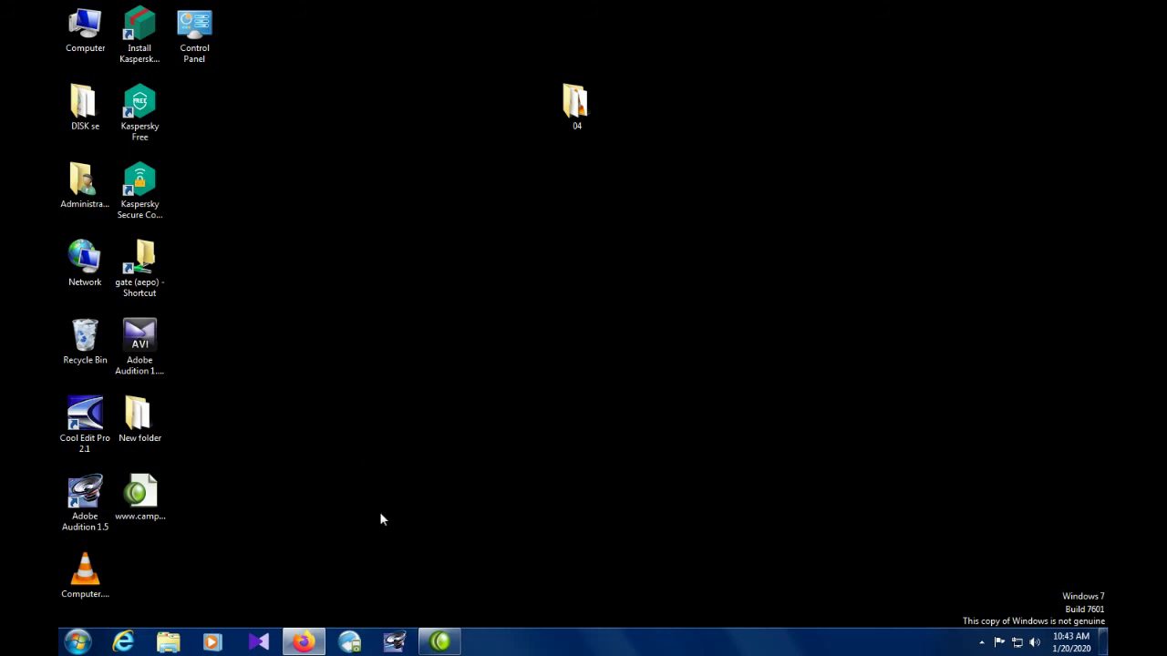
pyautogui.rightClick(408, 409)
pyautogui.click(426, 420)
pyautogui.rightClick(353, 241)
pyautogui.click(387, 281)
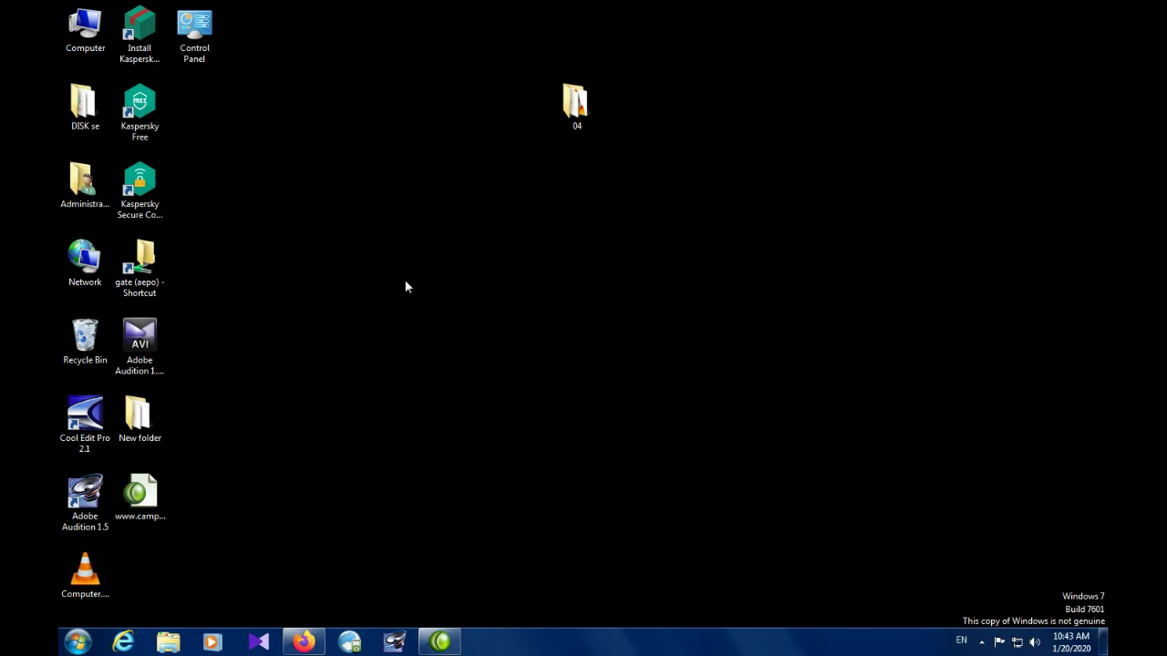
pyautogui.rightClick(393, 297)
pyautogui.click(426, 338)
# Bring up Camtasia Recorder from the hidden notification area and stop the screen recording.
pyautogui.click(982, 641)
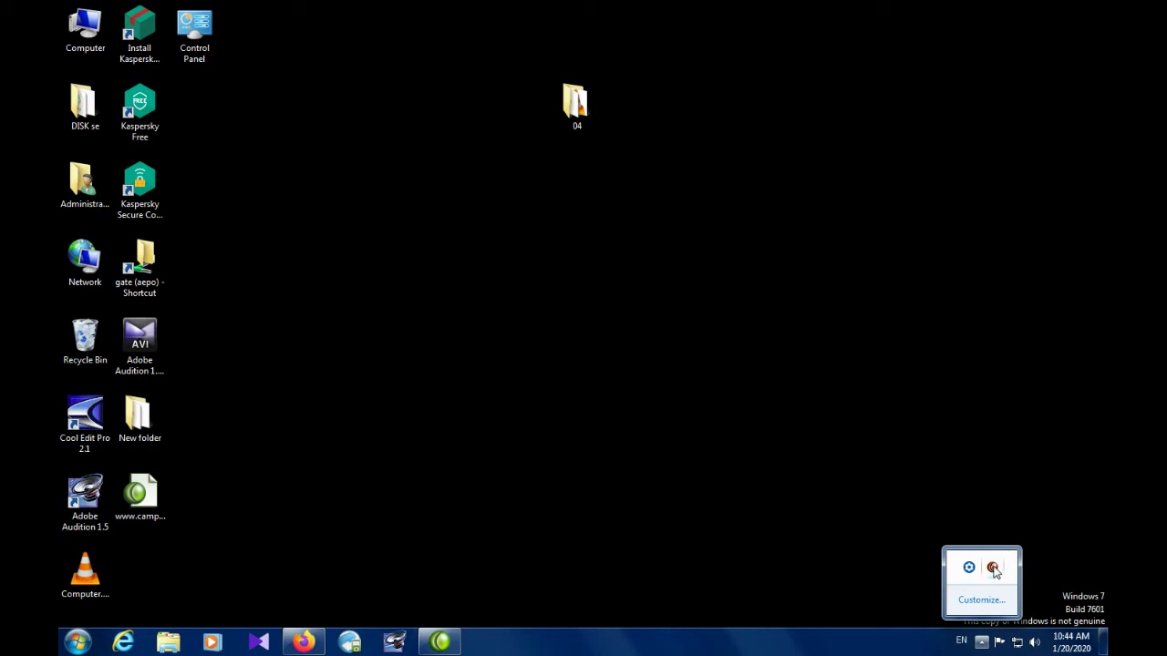
pyautogui.click(994, 570)
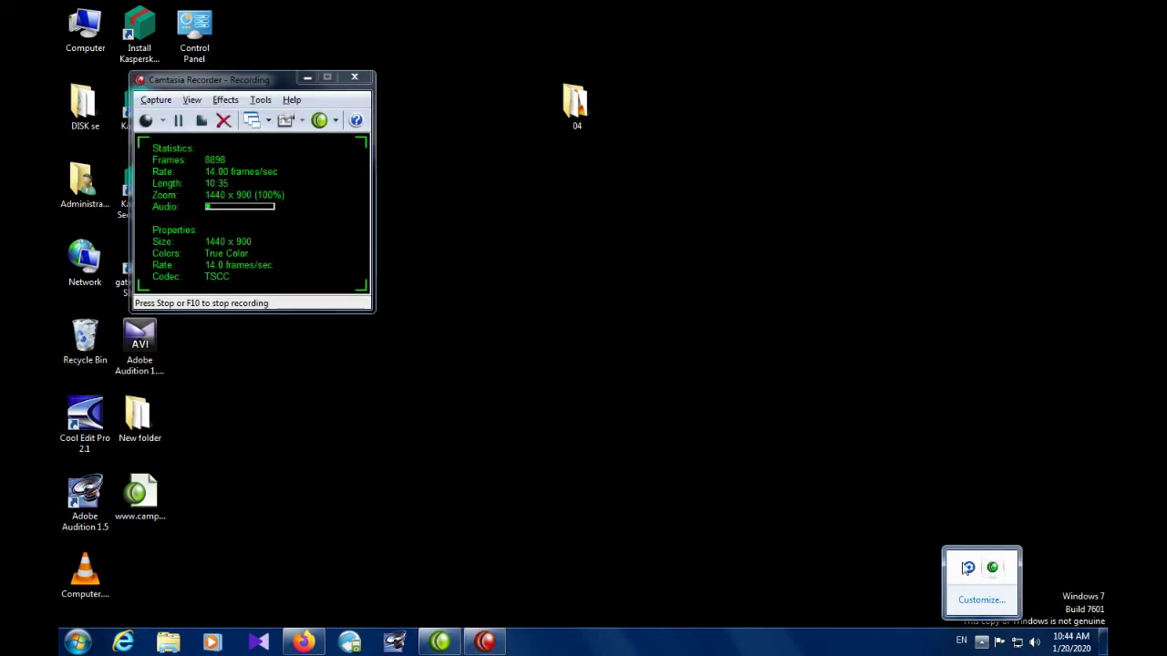
pyautogui.click(203, 123)
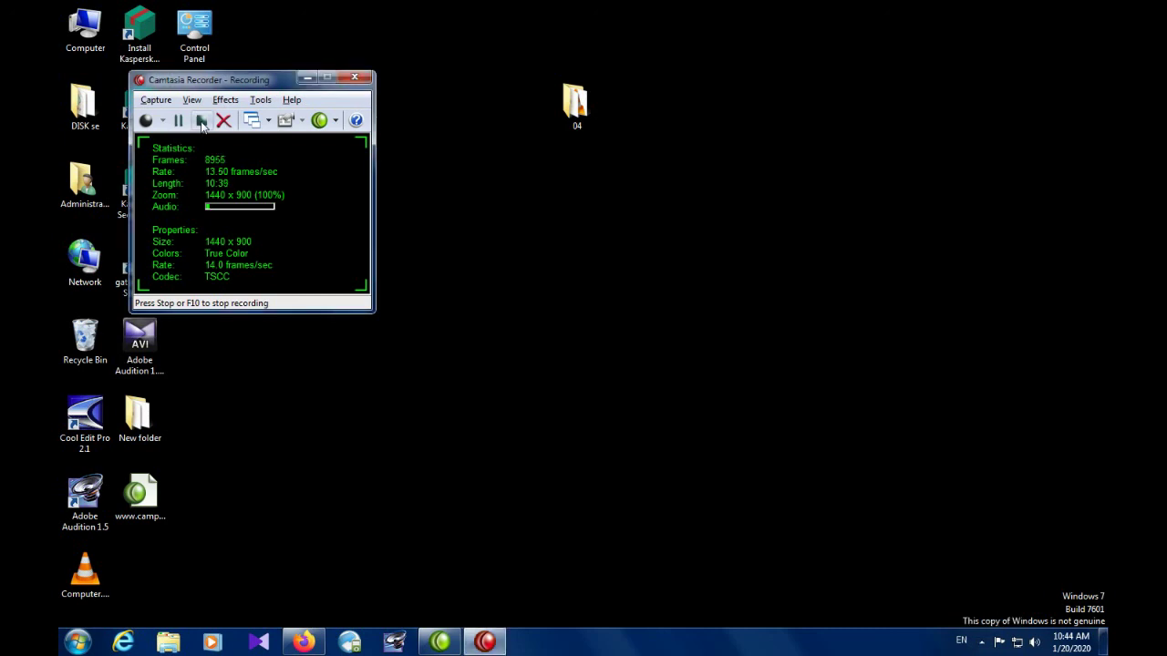